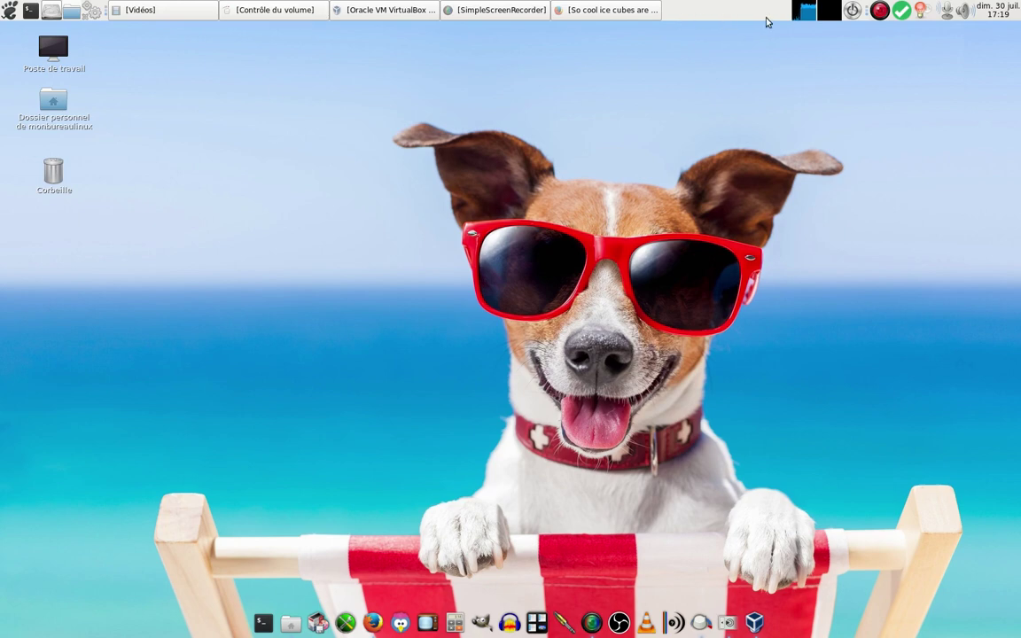
# - Check the PCLinuxOS version, kernel and hardware details in the system monitor and close it
pyautogui.click(804, 11)
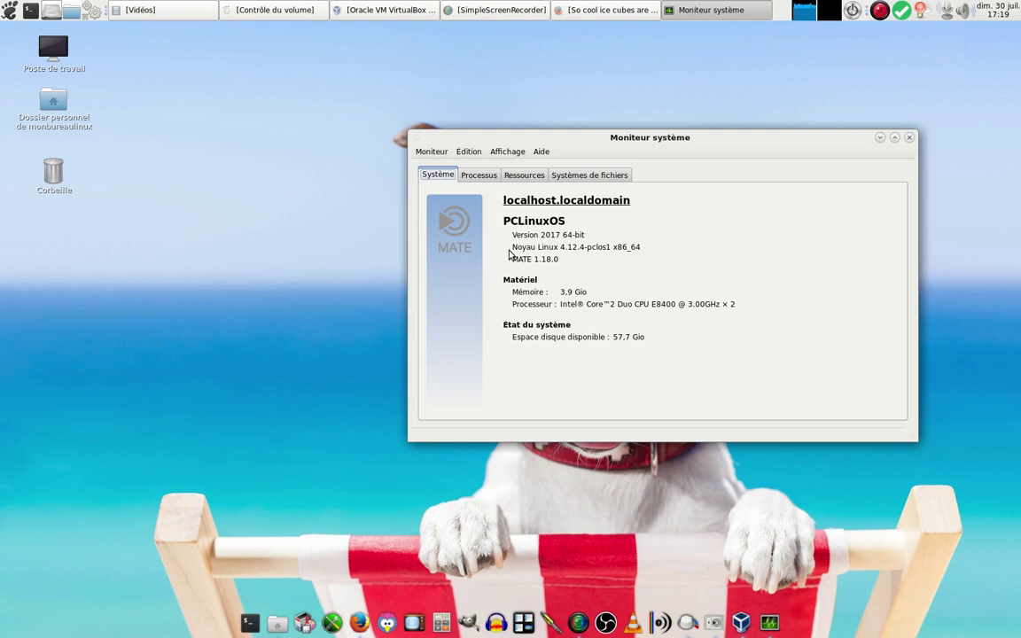
pyautogui.click(909, 138)
# - Switch to Firefox and review the PCLinuxOS MATE Desktop page, including its features, hardware requirements and download mirrors
pyautogui.click(625, 12)
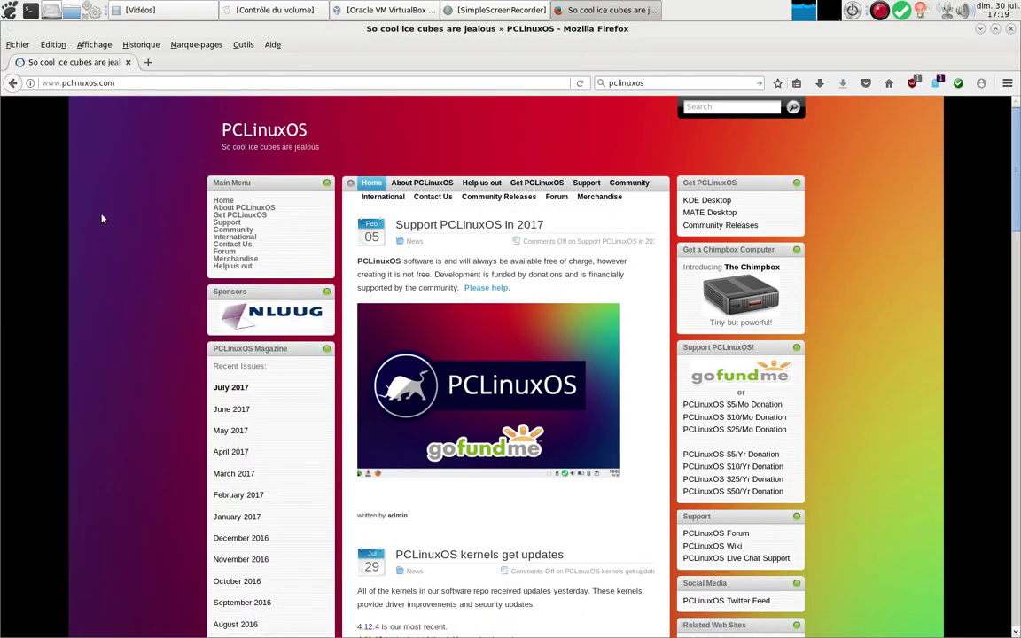
pyautogui.click(709, 213)
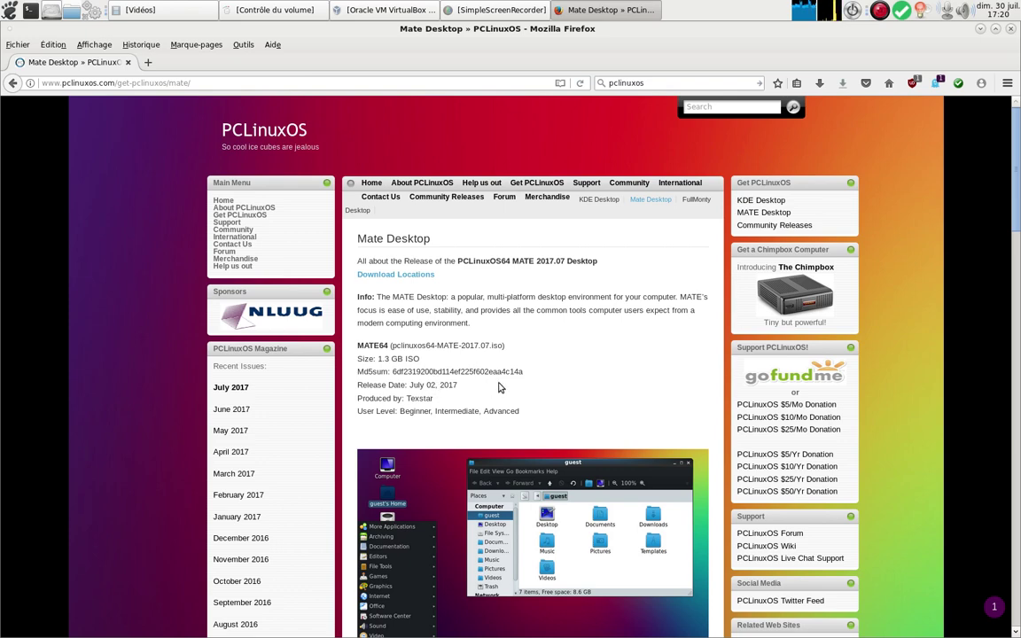
pyautogui.scroll(-5, 498, 387)
pyautogui.scroll(-4, 511, 391)
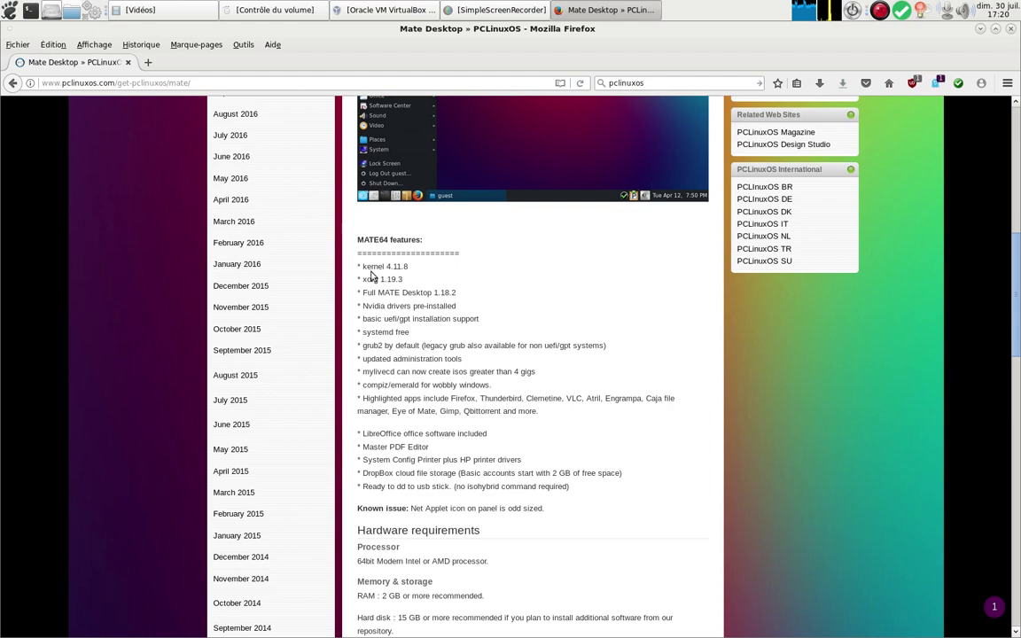
pyautogui.scroll(-15, 558, 308)
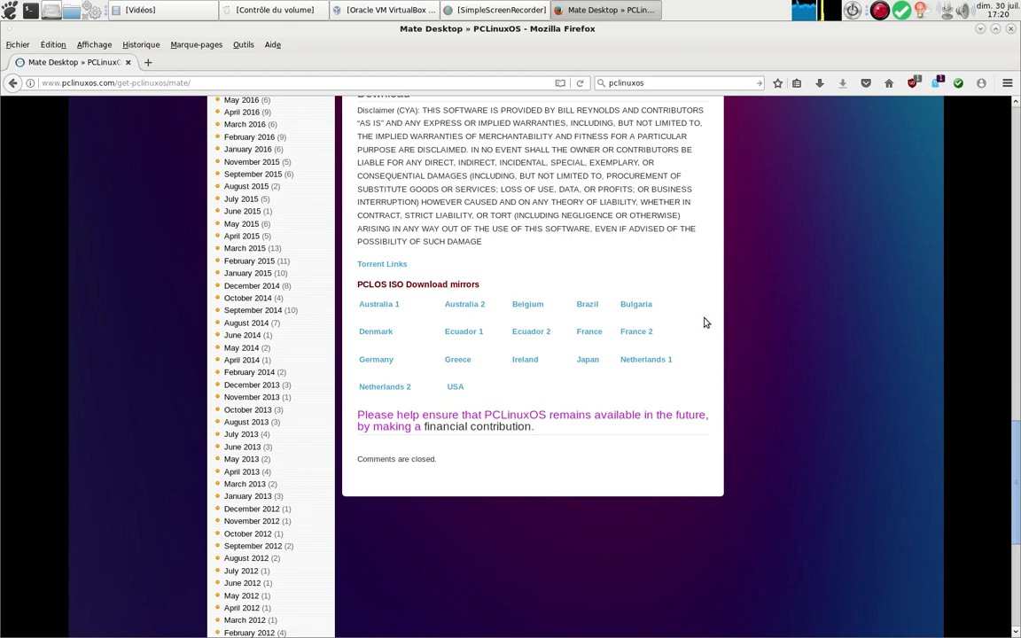
pyautogui.scroll(12, 809, 360)
pyautogui.scroll(10, 809, 361)
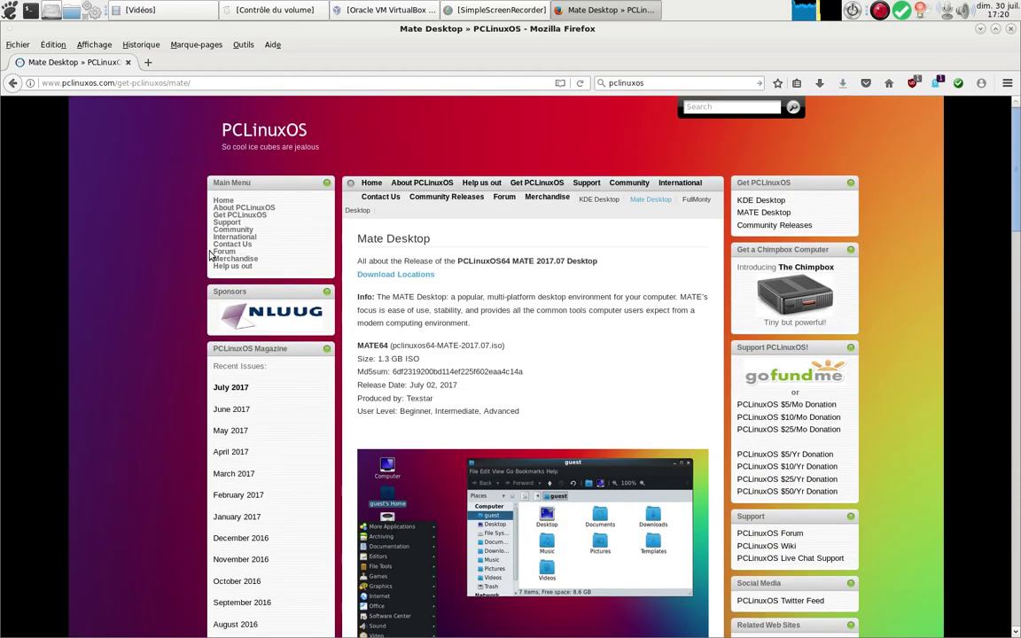
# - Browse the PCLinuxOS forum's board index, including the desktop and International sections, and close the browser
pyautogui.click(224, 252)
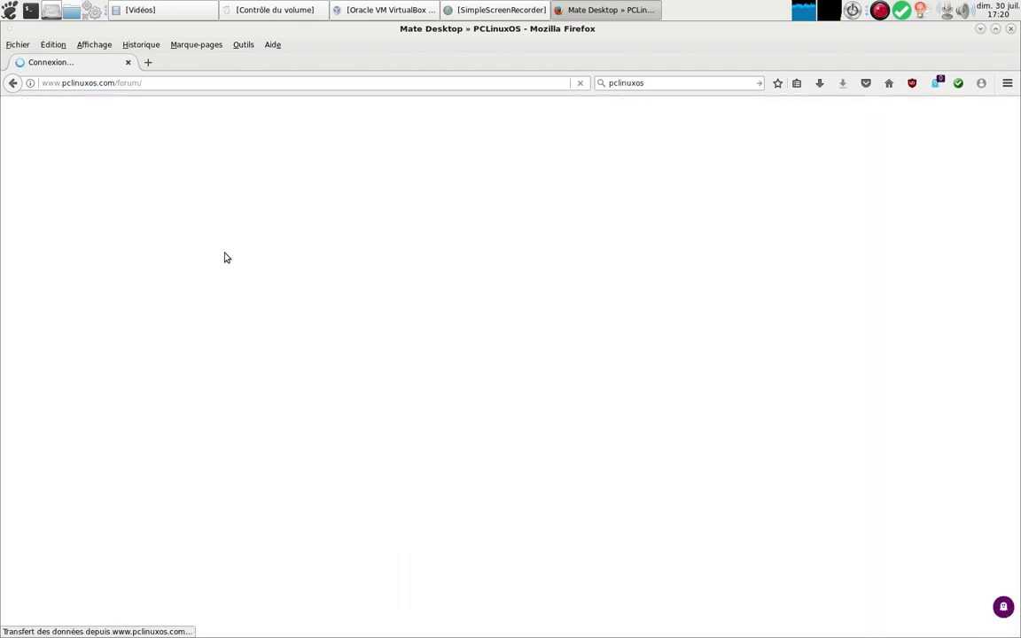
pyautogui.scroll(-10, 308, 381)
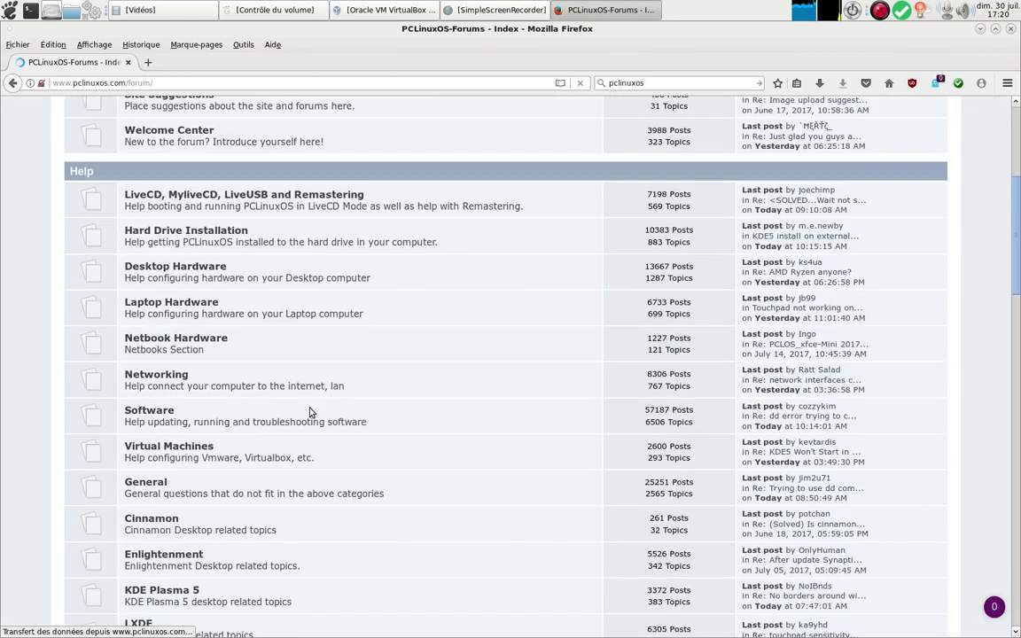
pyautogui.scroll(-2, 311, 410)
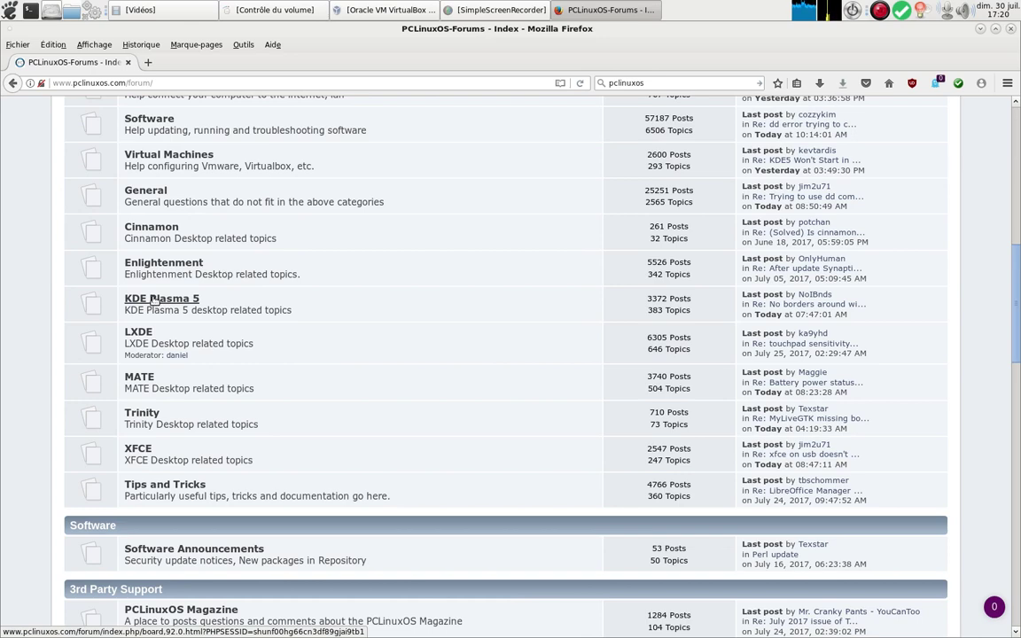
pyautogui.scroll(-3, 210, 317)
pyautogui.scroll(-12, 210, 317)
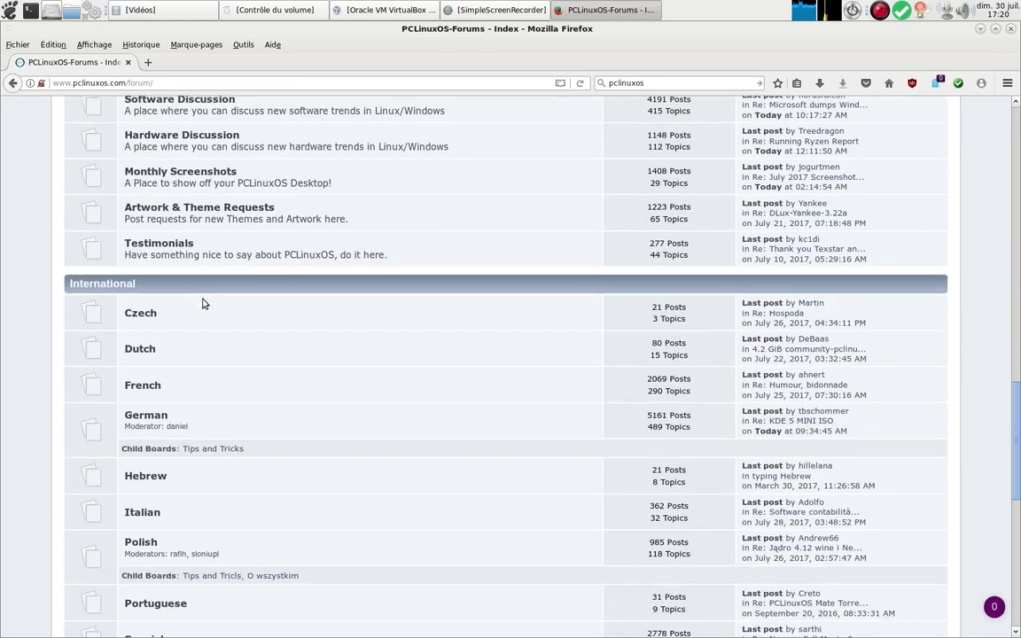
pyautogui.scroll(-4, 232, 317)
pyautogui.scroll(3, 252, 327)
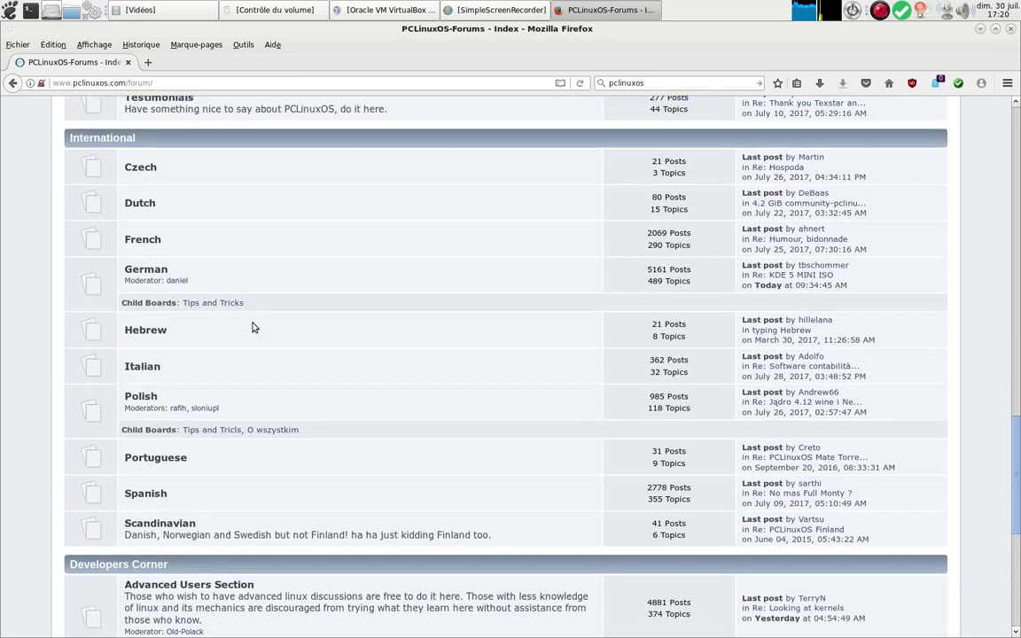
pyautogui.scroll(12, 252, 327)
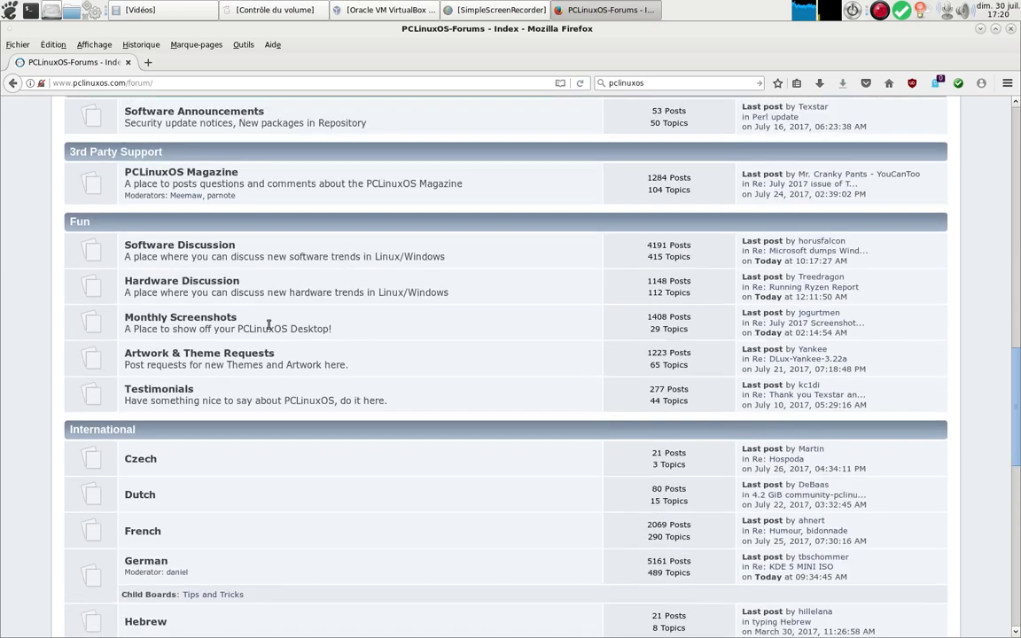
pyautogui.scroll(14, 281, 310)
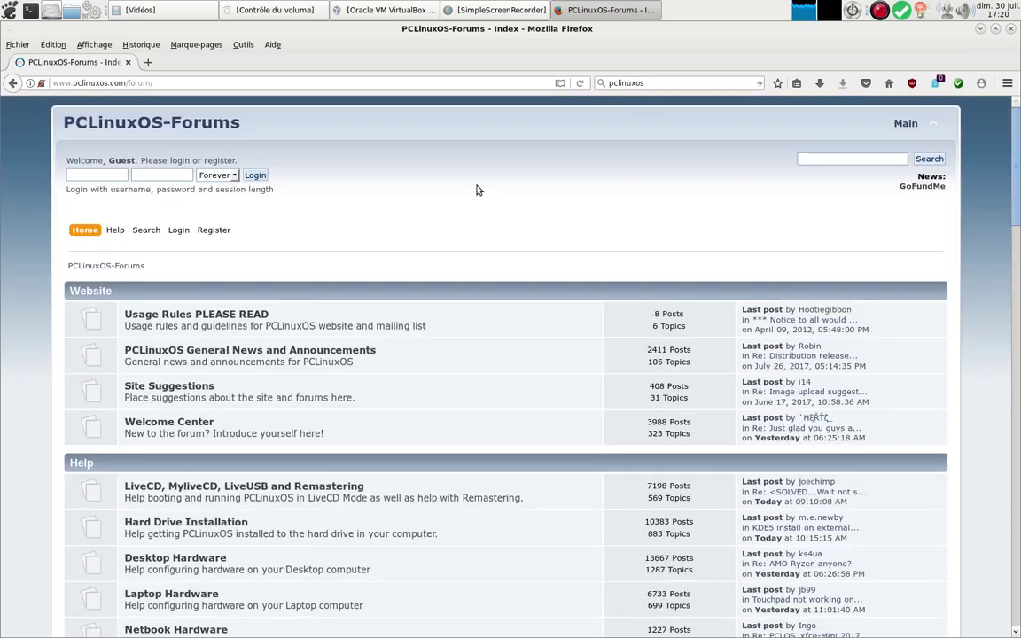
pyautogui.click(1010, 29)
# - Switch to VirtualBox, start the PCLinuxOS Mate 072017 virtual machine and dismiss its mouse integration notices
pyautogui.click(373, 11)
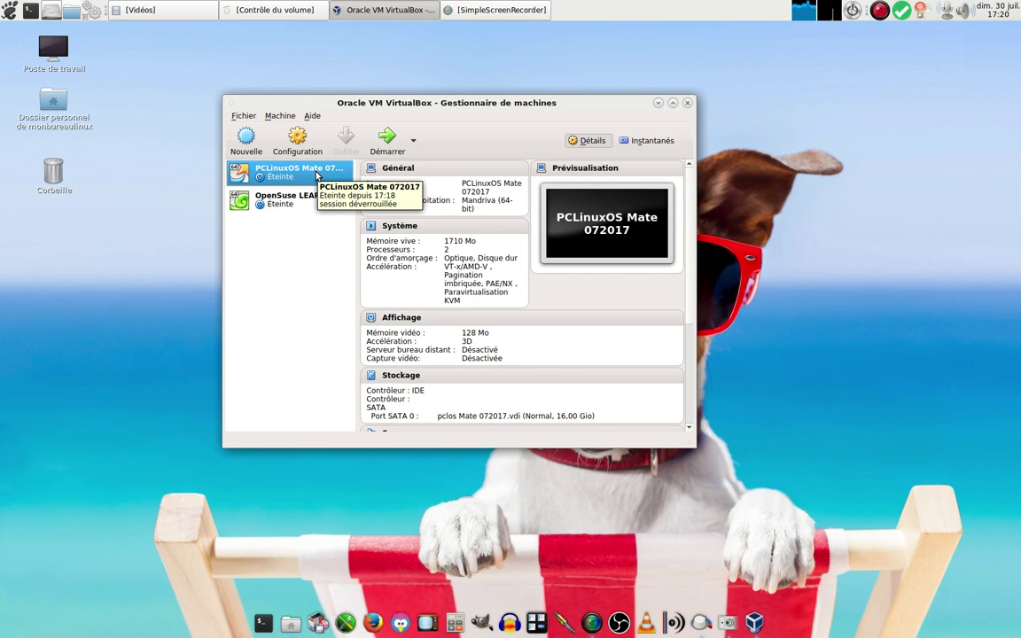
pyautogui.click(387, 142)
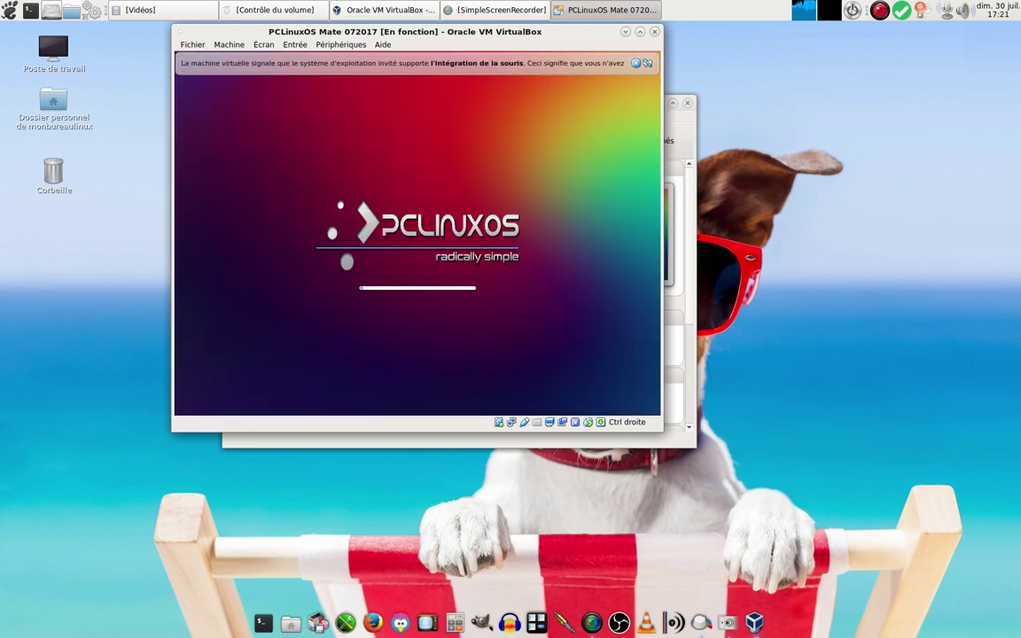
pyautogui.click(636, 63)
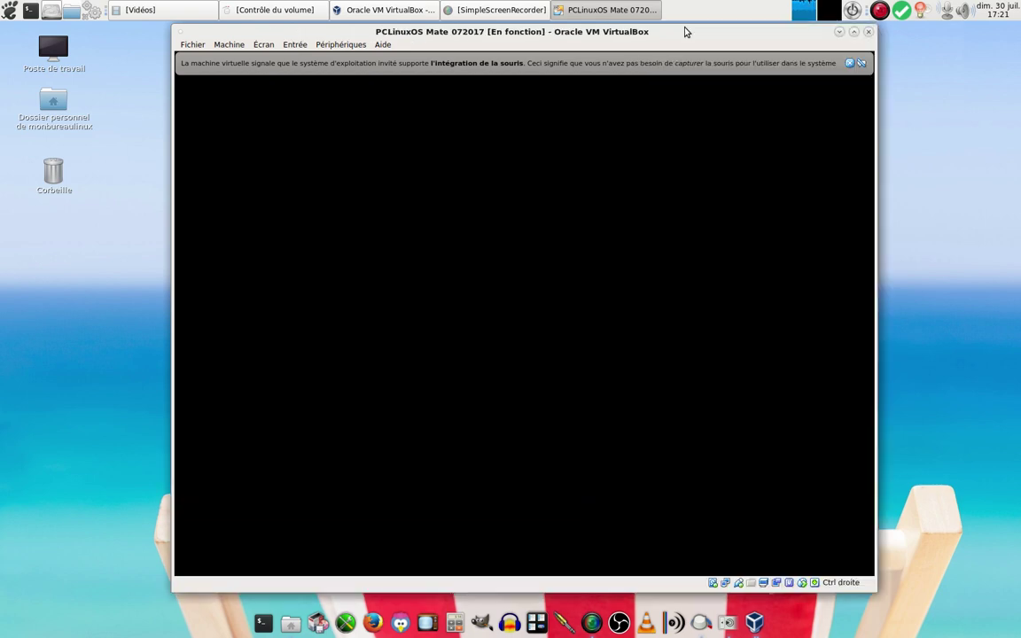
pyautogui.click(849, 63)
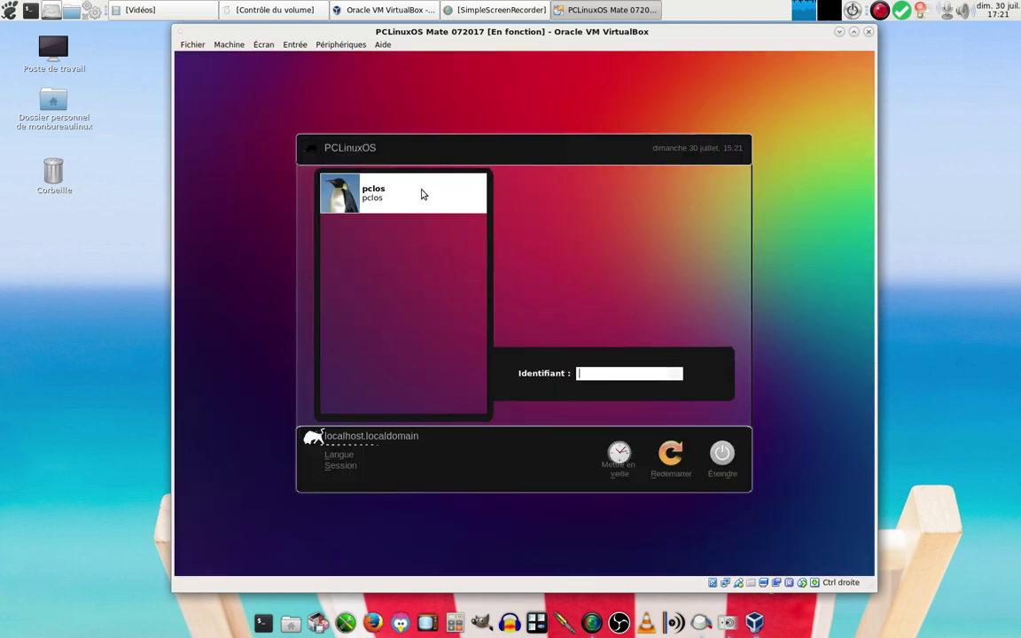
# - Log in to the virtual machine as pclos by entering the account password
pyautogui.click(420, 194)
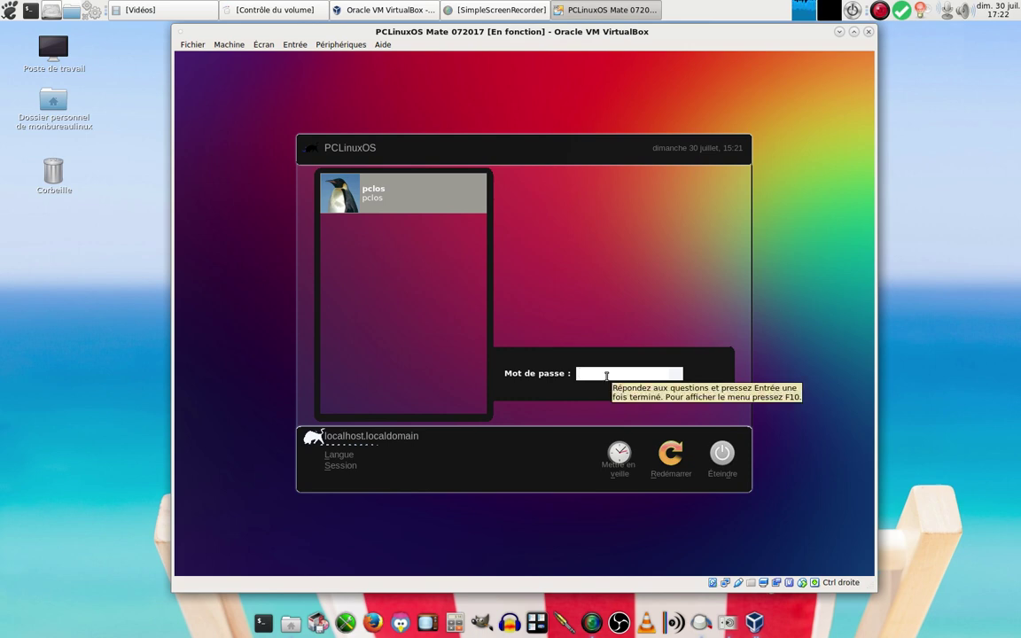
pyautogui.write('***')
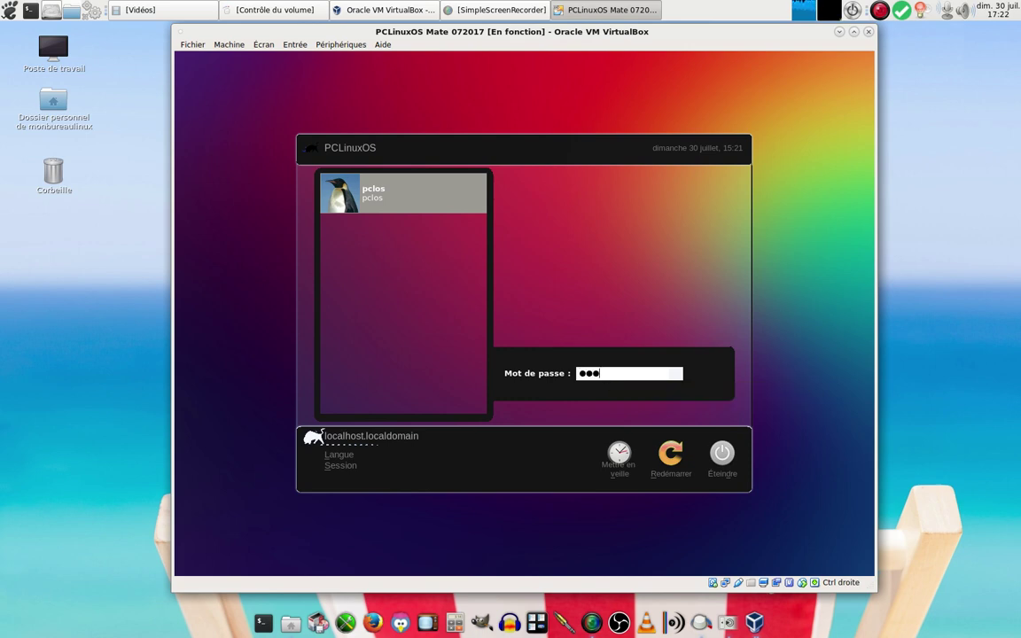
pyautogui.press('BackSpace')
pyautogui.press('BackSpace')
pyautogui.write('****')
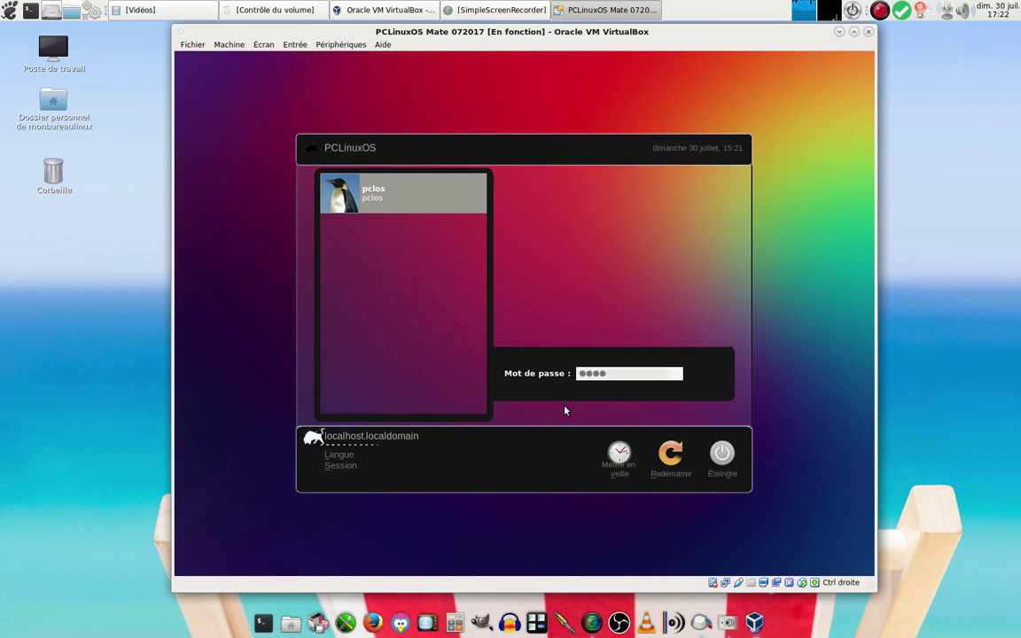
pyautogui.press('Return')
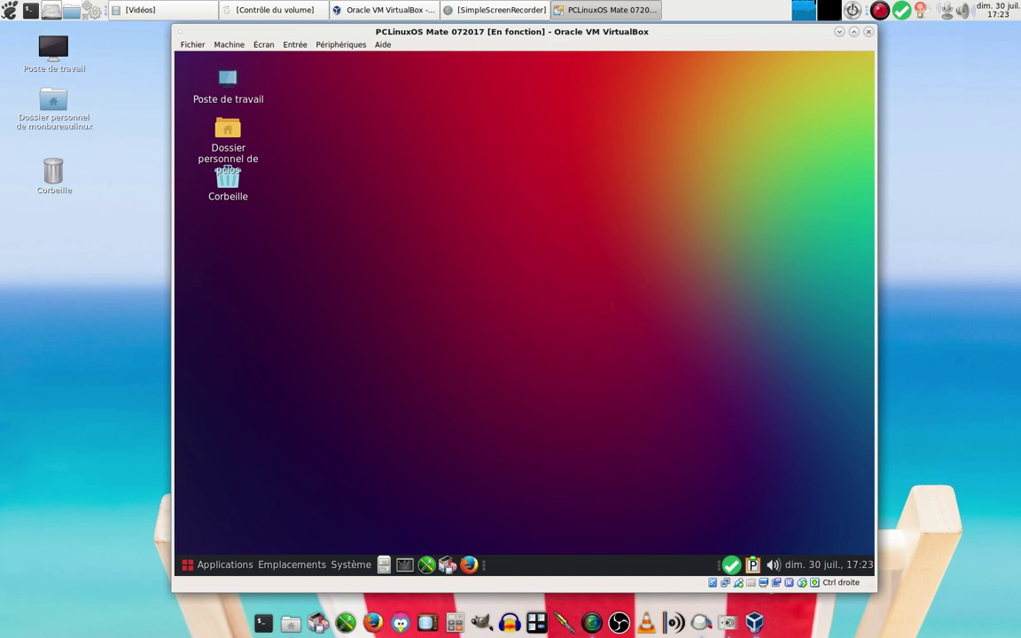
# - Open the guest desktop's appearance preferences and examine the theme customization options for controls, window borders and icons
pyautogui.rightClick(582, 276)
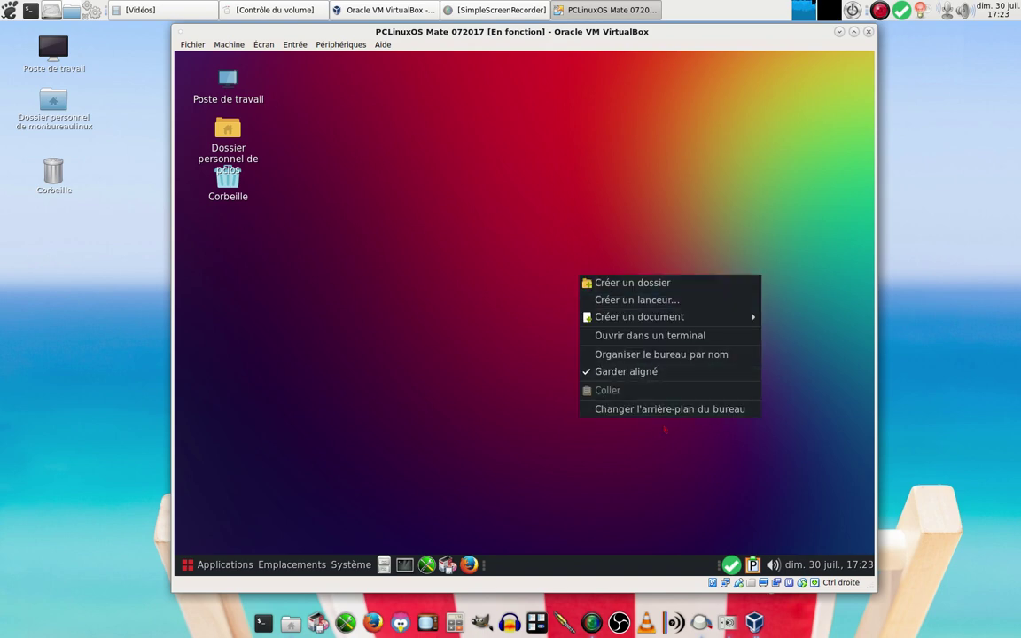
pyautogui.click(669, 410)
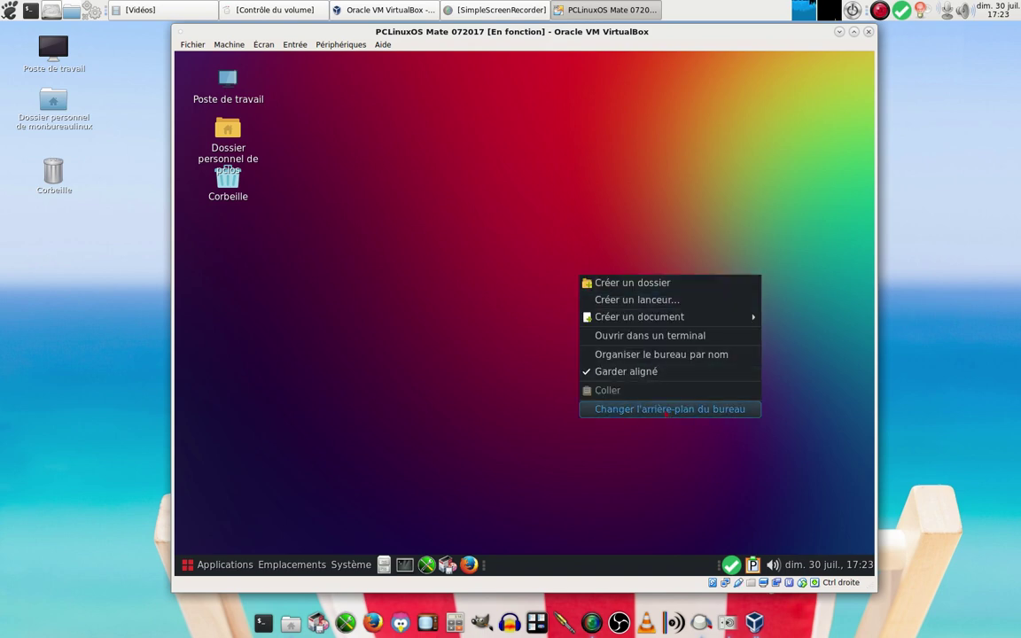
pyautogui.click(665, 411)
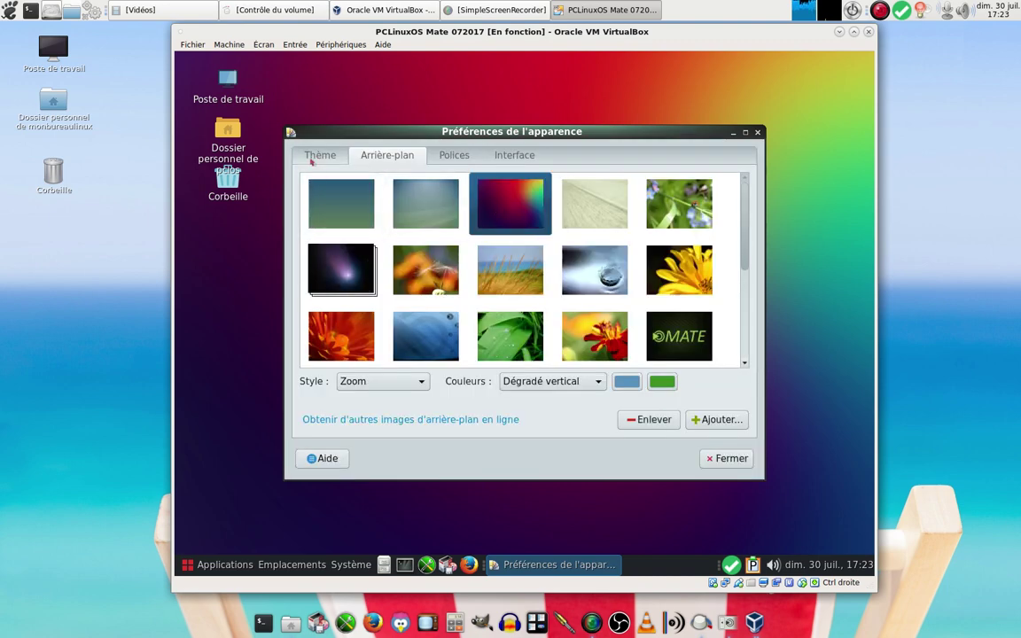
pyautogui.click(315, 157)
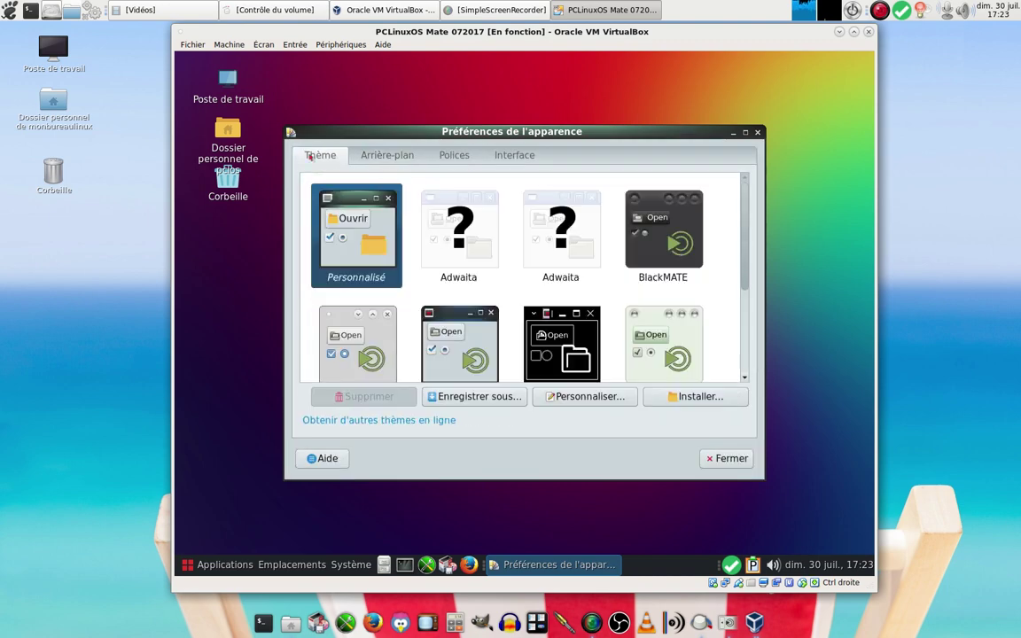
pyautogui.click(561, 404)
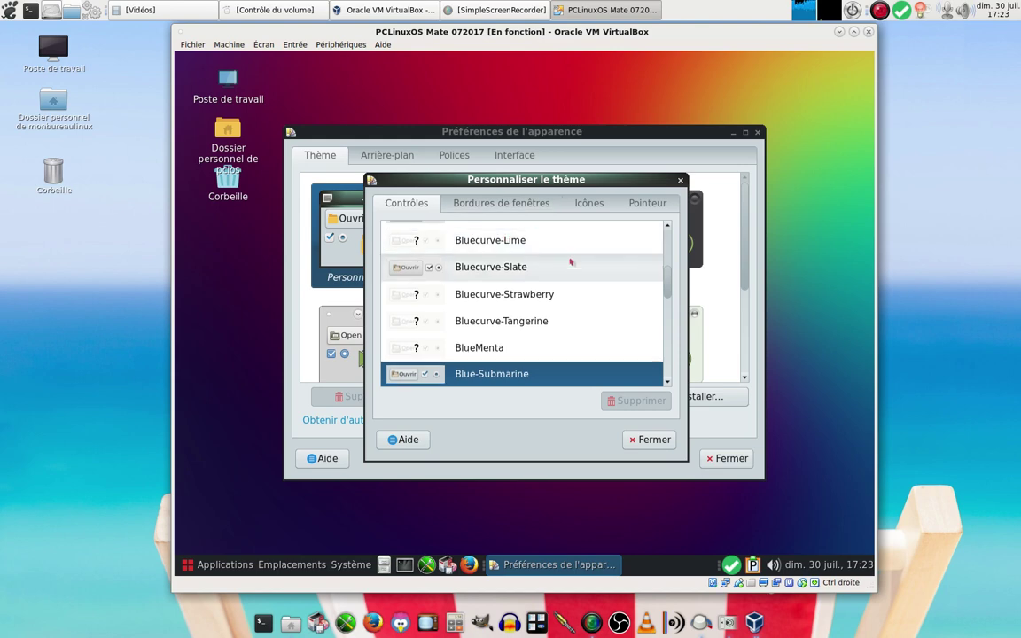
pyautogui.click(492, 203)
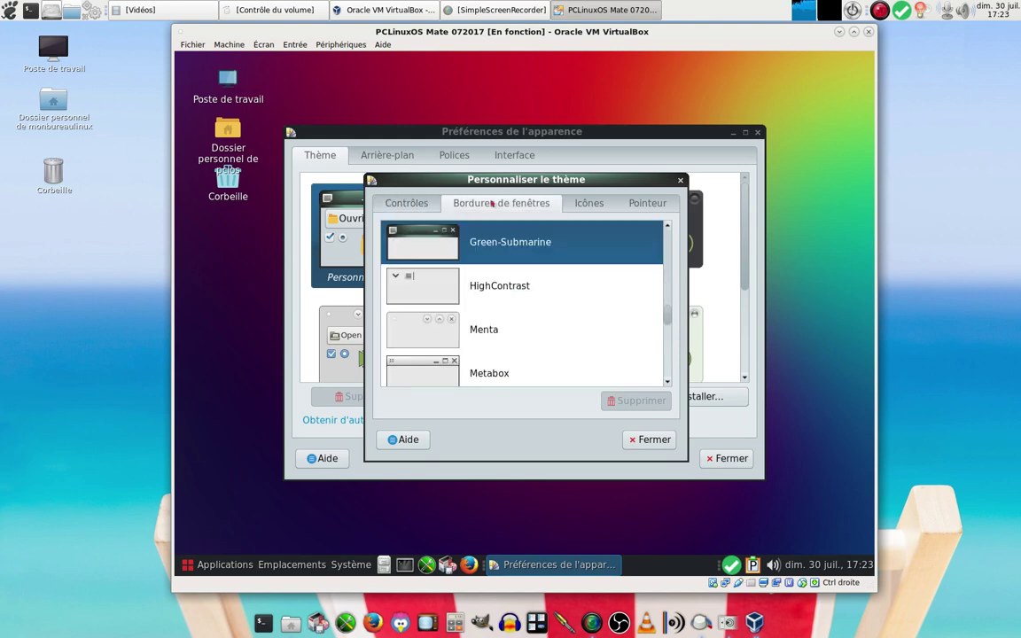
pyautogui.click(597, 204)
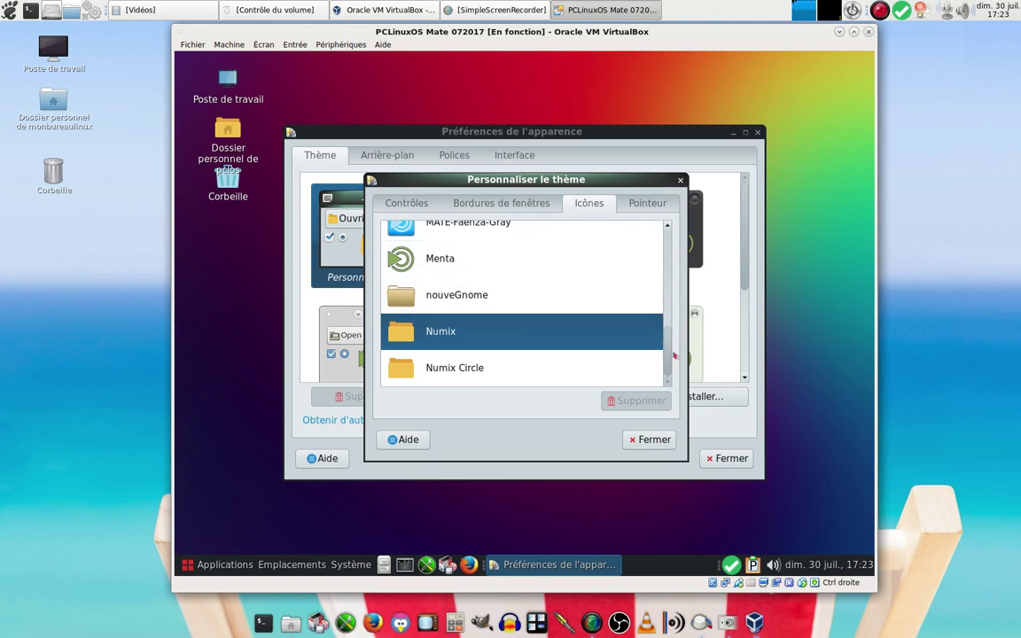
pyautogui.click(661, 439)
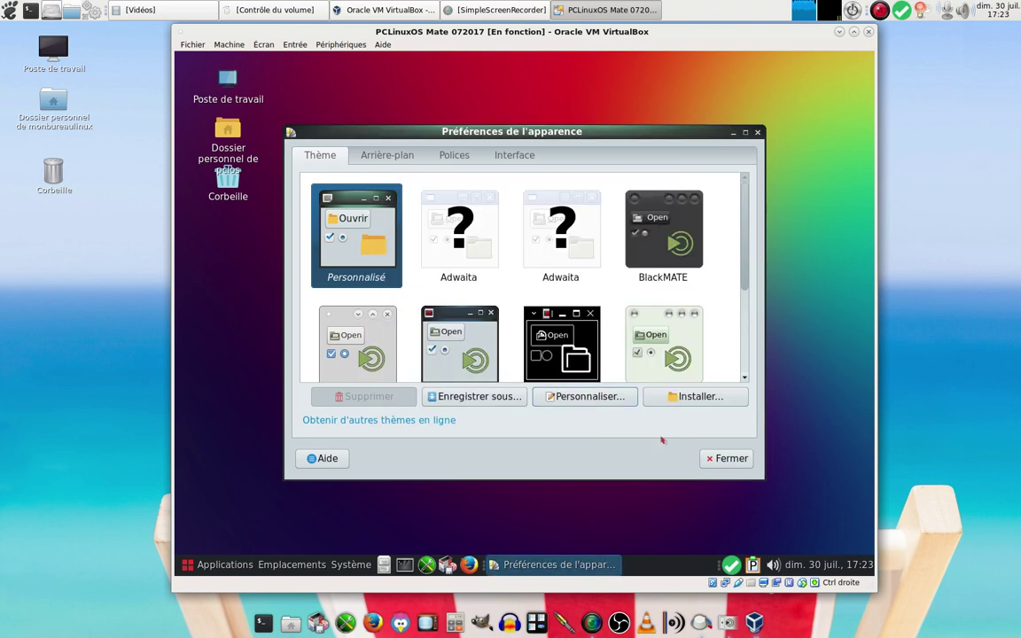
# - Review the available backgrounds, font settings and interface options in the appearance preferences and close them
pyautogui.click(385, 157)
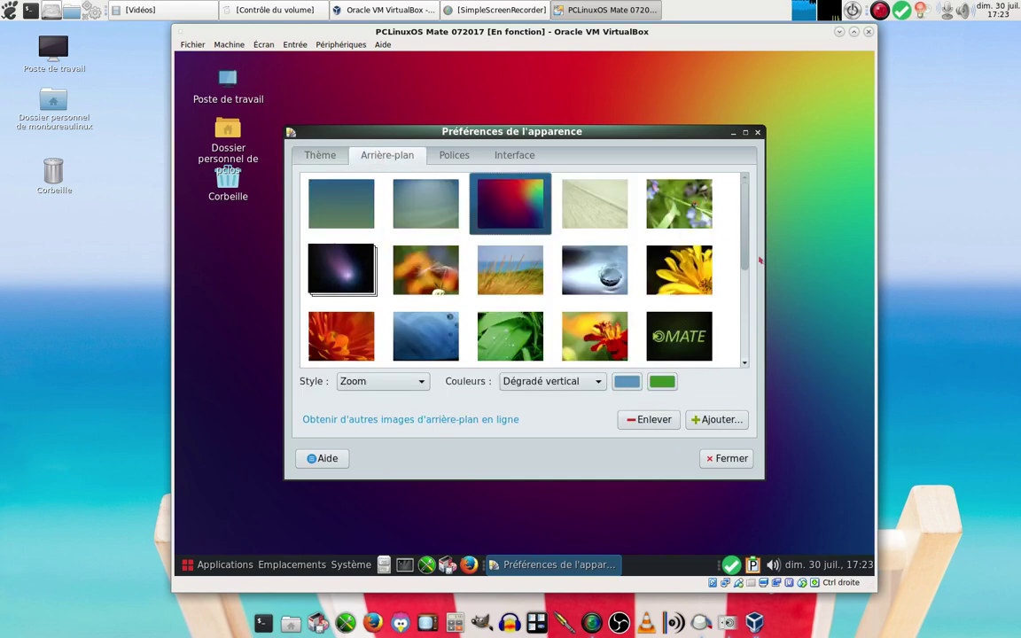
pyautogui.moveTo(744, 266); pyautogui.dragTo(741, 383)
pyautogui.scroll(5, 663, 355)
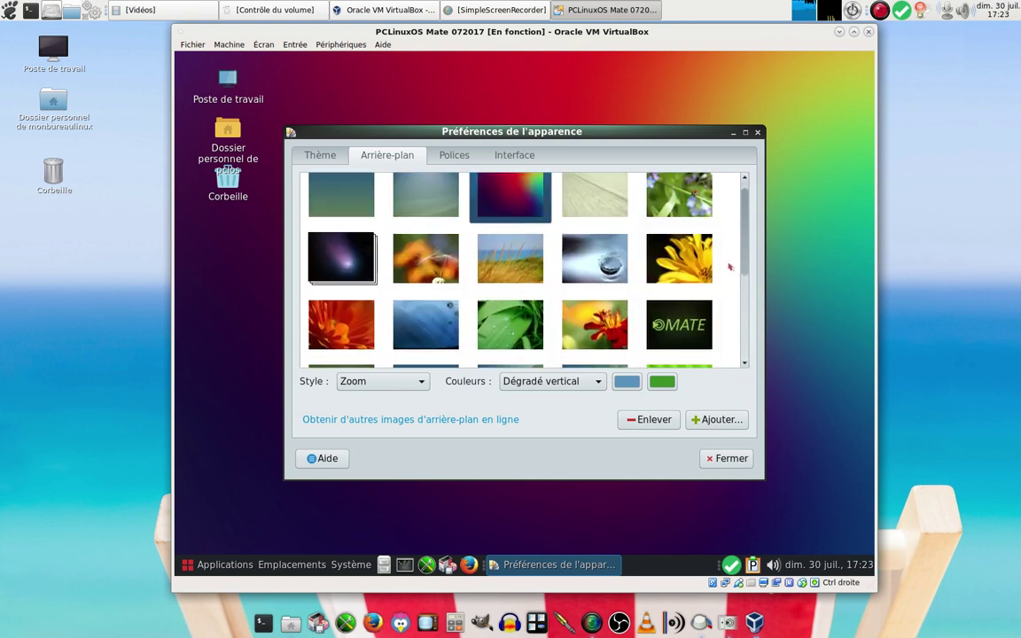
pyautogui.scroll(-3, 667, 326)
pyautogui.scroll(10, 666, 326)
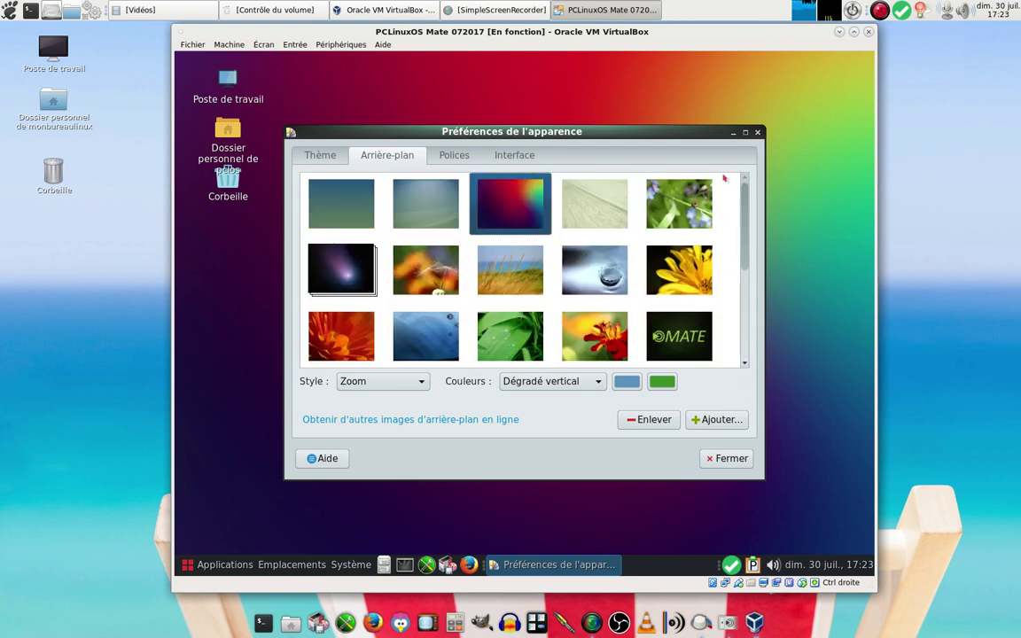
pyautogui.click(453, 156)
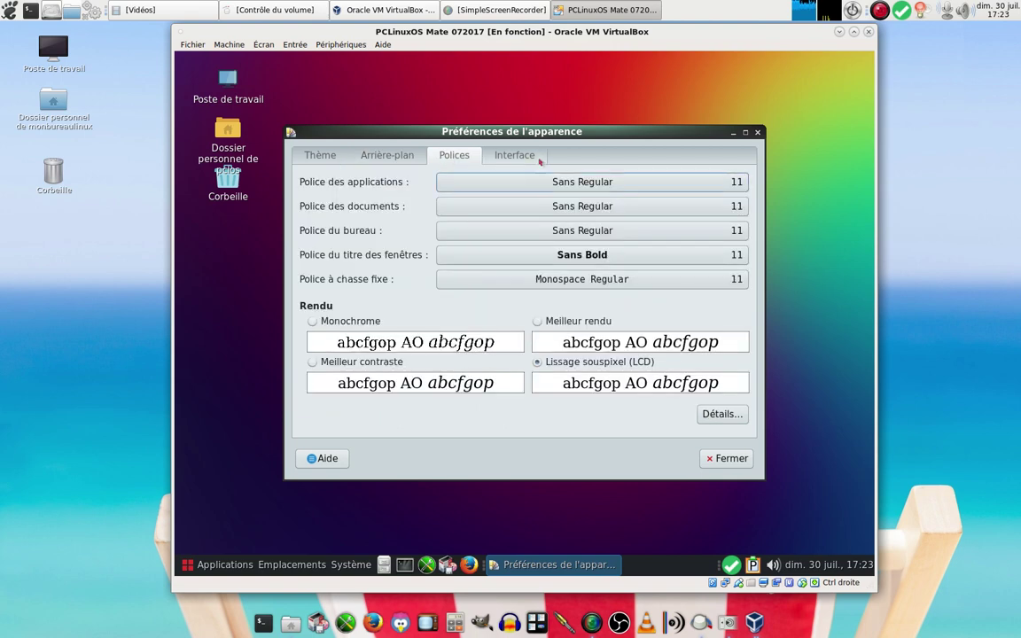
pyautogui.click(514, 156)
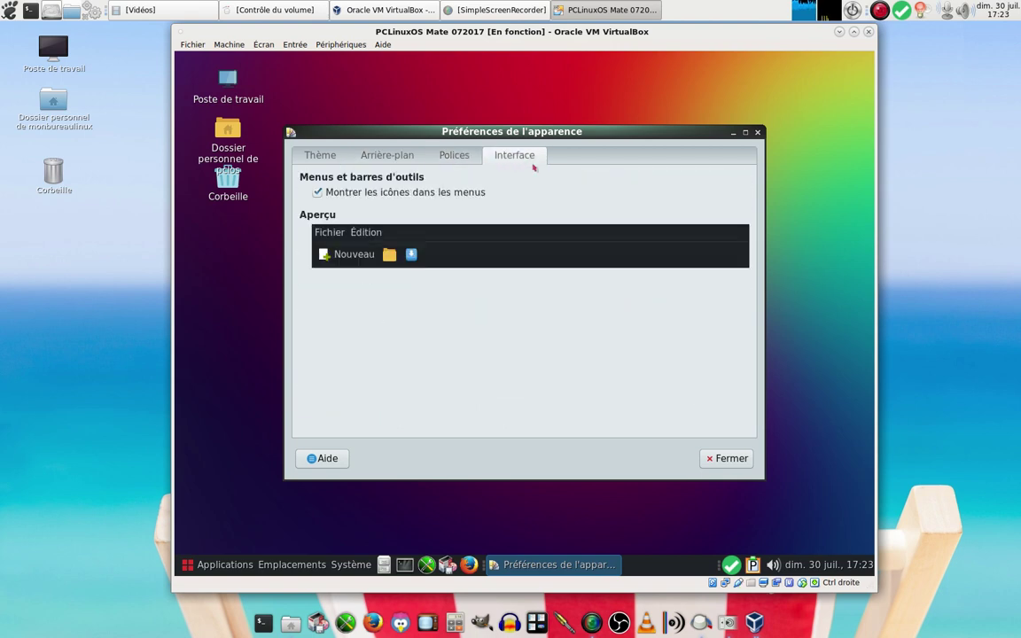
pyautogui.click(726, 457)
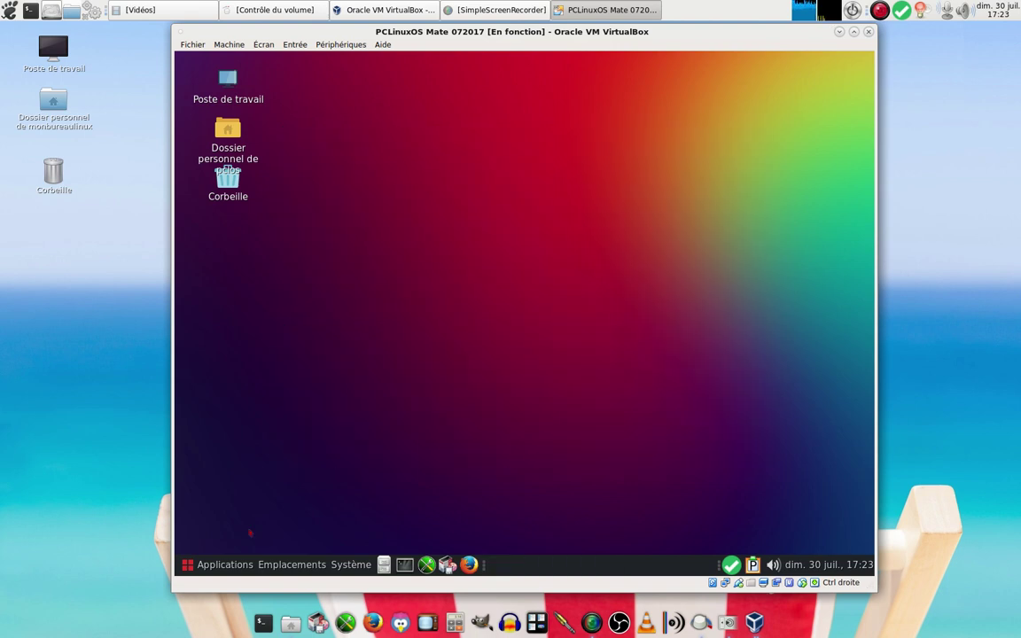
# - Browse the guest's application categories, examining the graphics, games, education and configuration entries
pyautogui.click(221, 565)
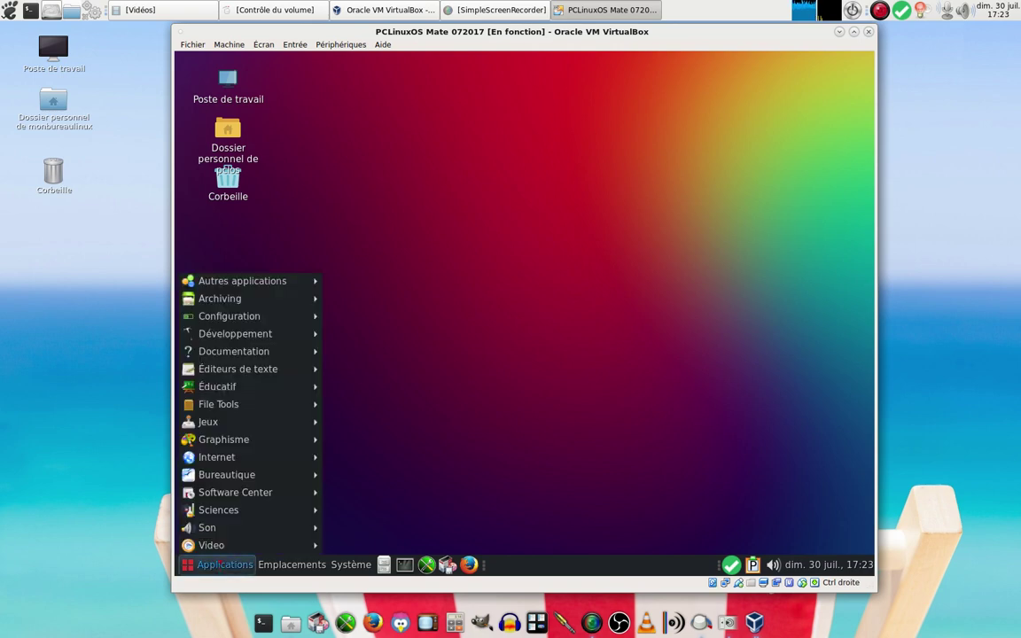
pyautogui.moveTo(213, 546)
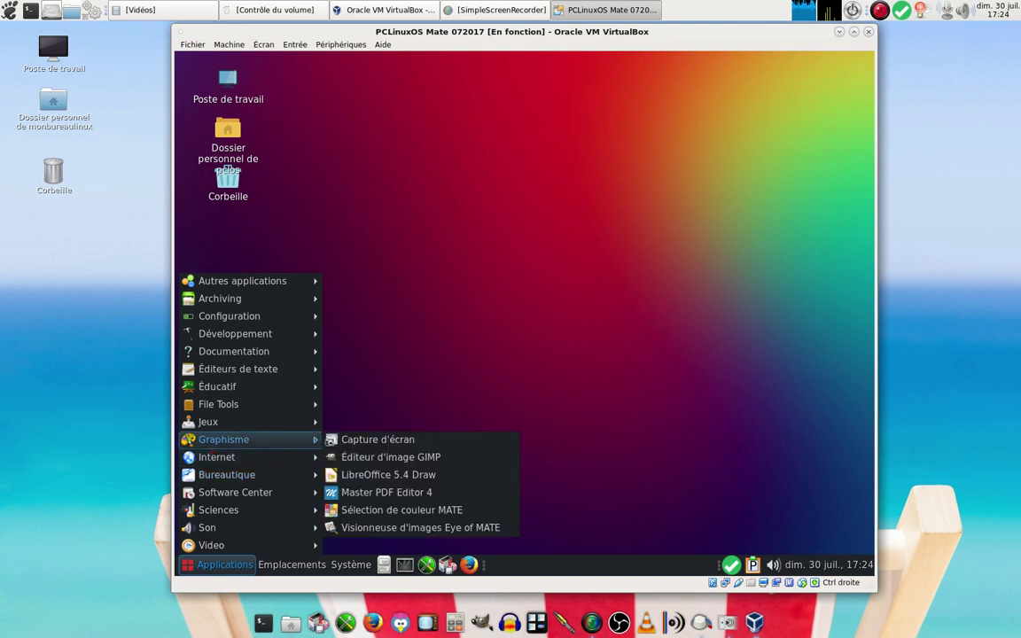
pyautogui.moveTo(208, 459)
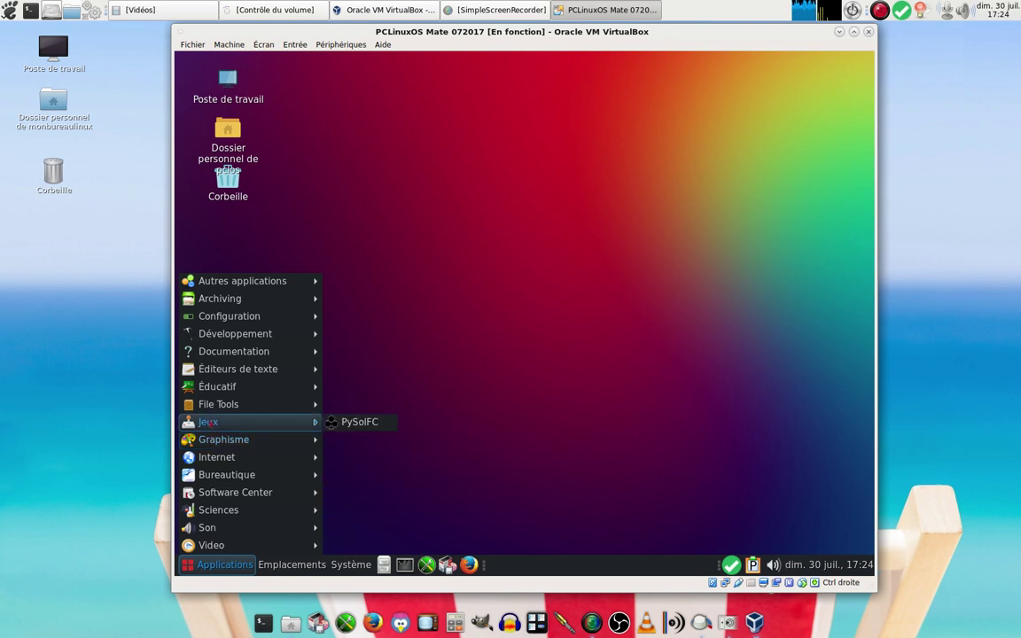
pyautogui.moveTo(216, 406)
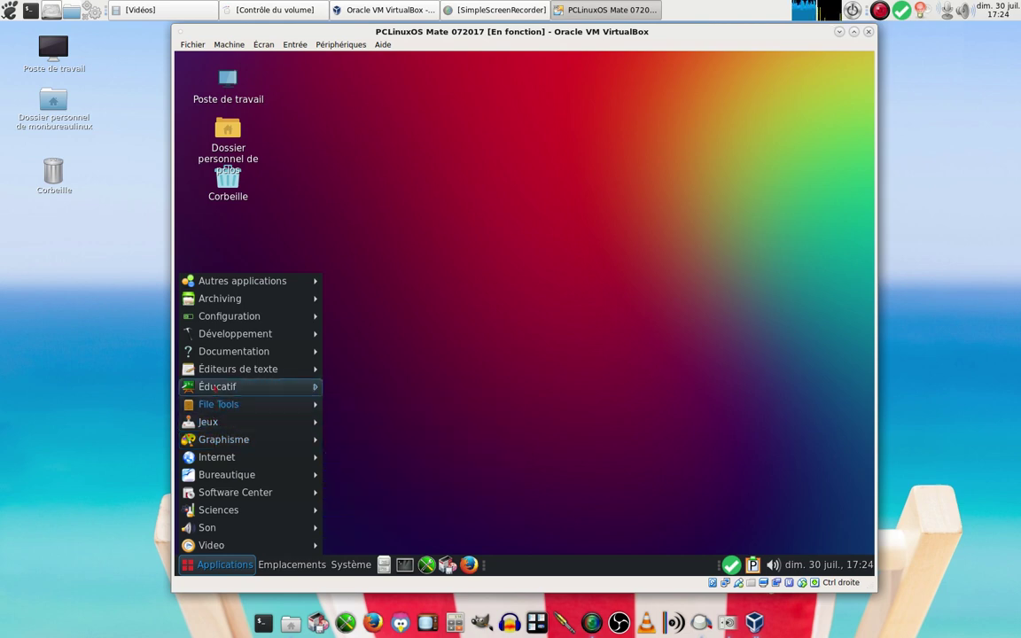
pyautogui.moveTo(218, 368)
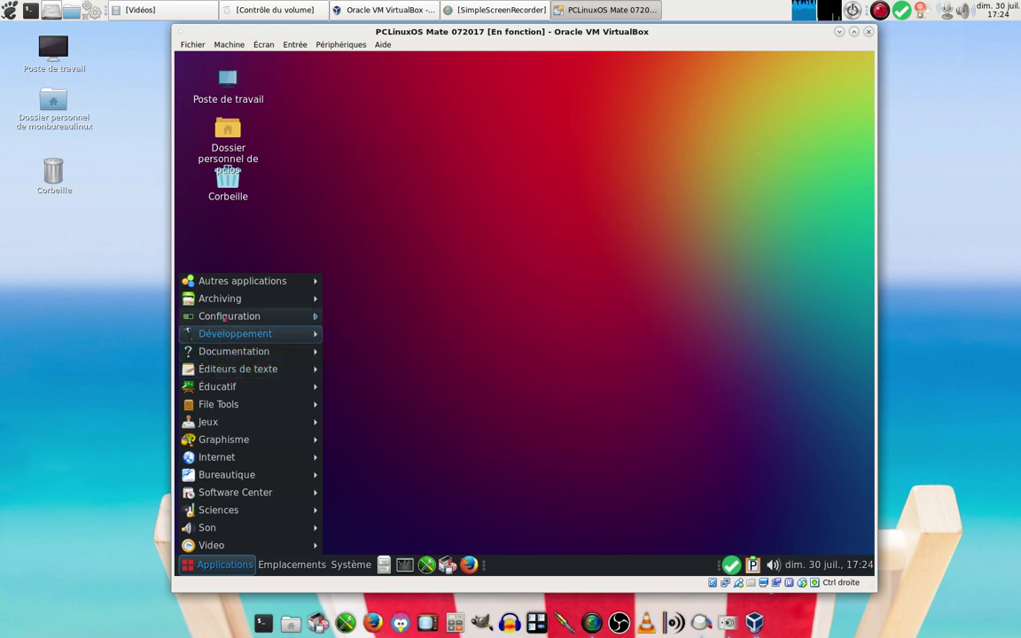
pyautogui.moveTo(228, 315)
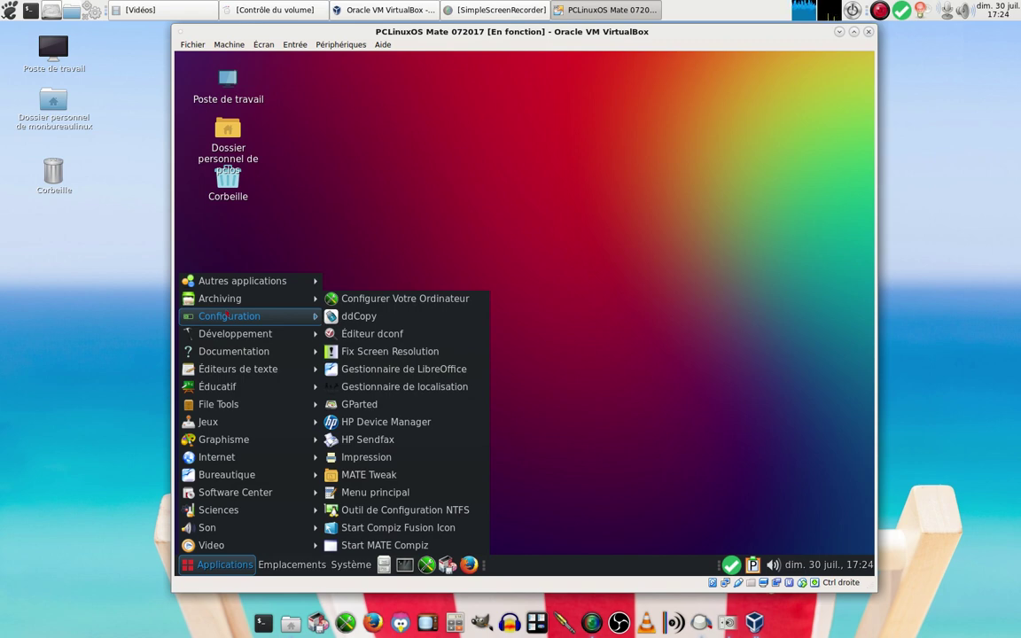
# - Open the MATE system monitor from the other applications, review its file systems and system information, and close it
pyautogui.moveTo(232, 285)
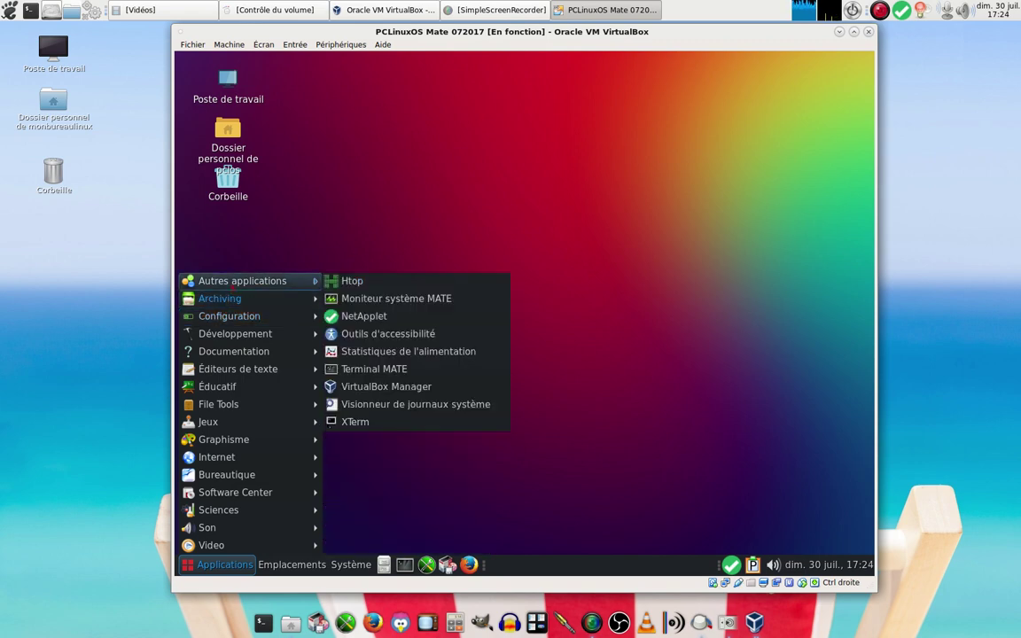
pyautogui.click(387, 301)
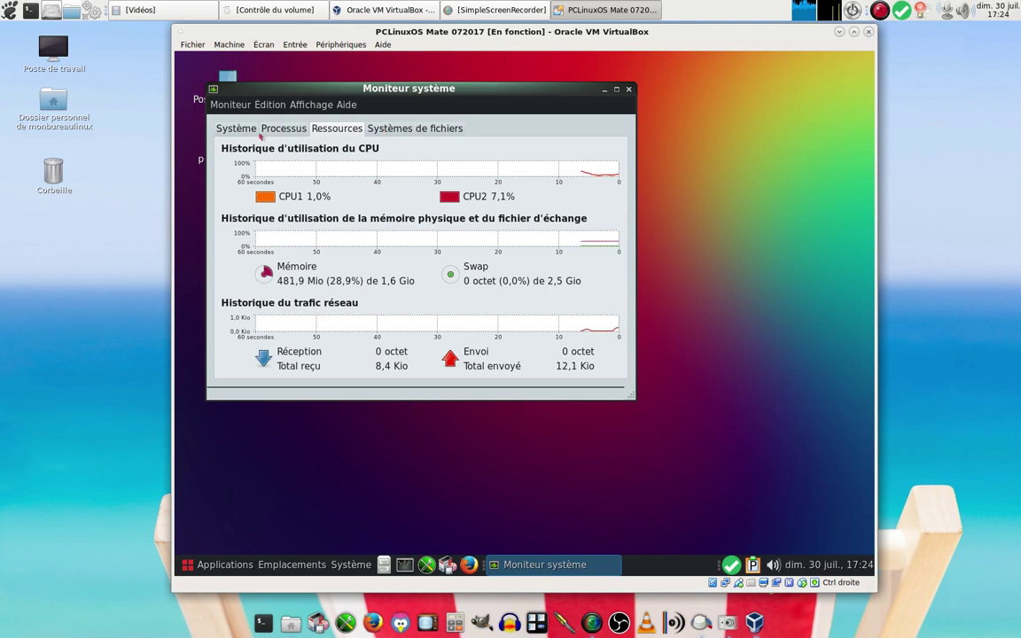
pyautogui.click(422, 130)
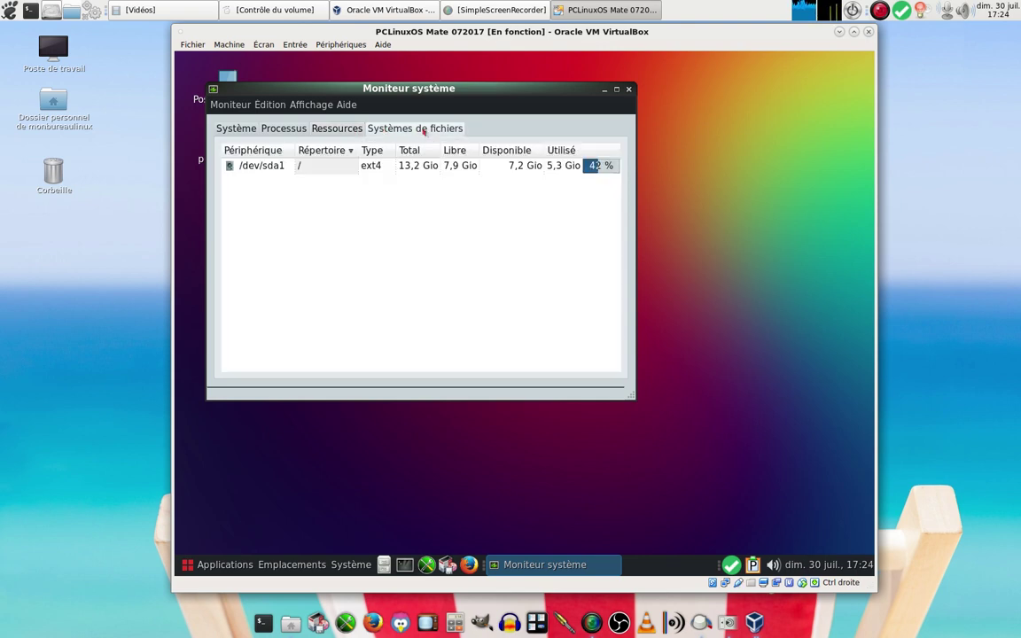
pyautogui.click(232, 130)
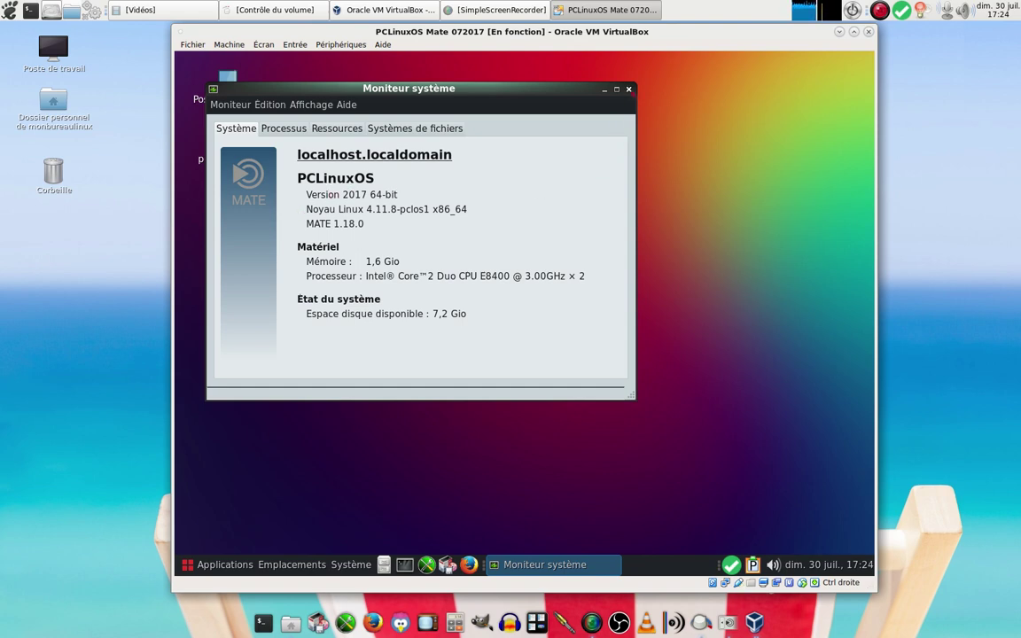
pyautogui.click(628, 88)
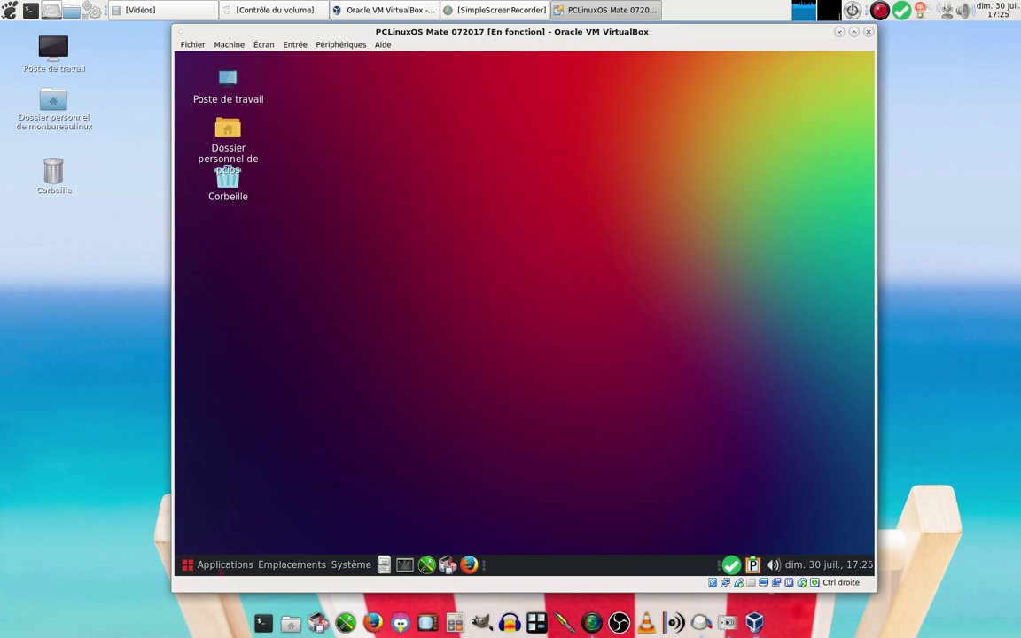
# - Look through the Software Center and places entries, then view the About MATE information and close it
pyautogui.click(220, 568)
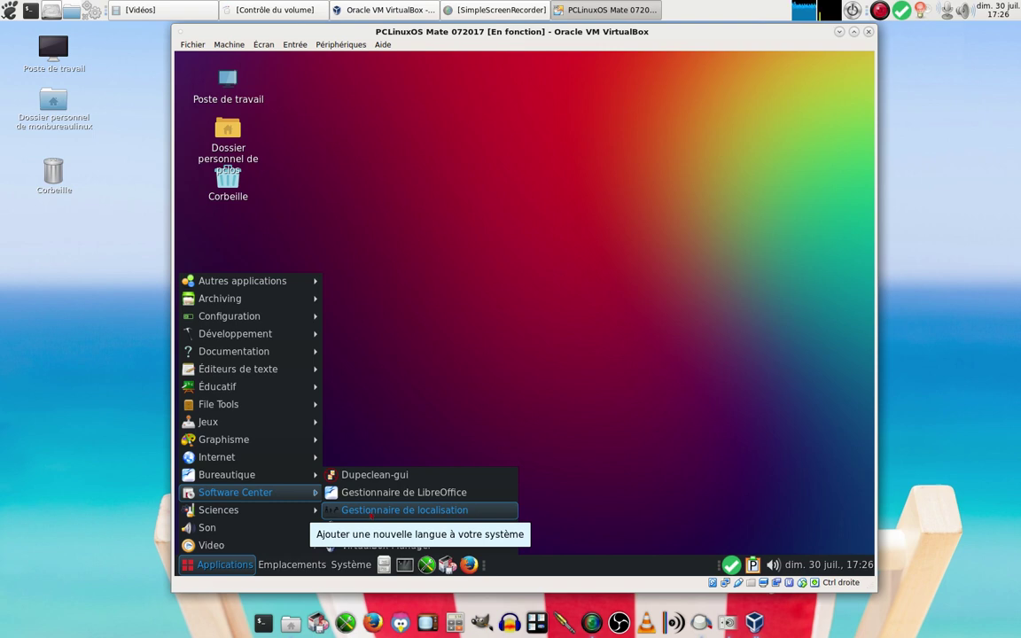
pyautogui.moveTo(283, 564)
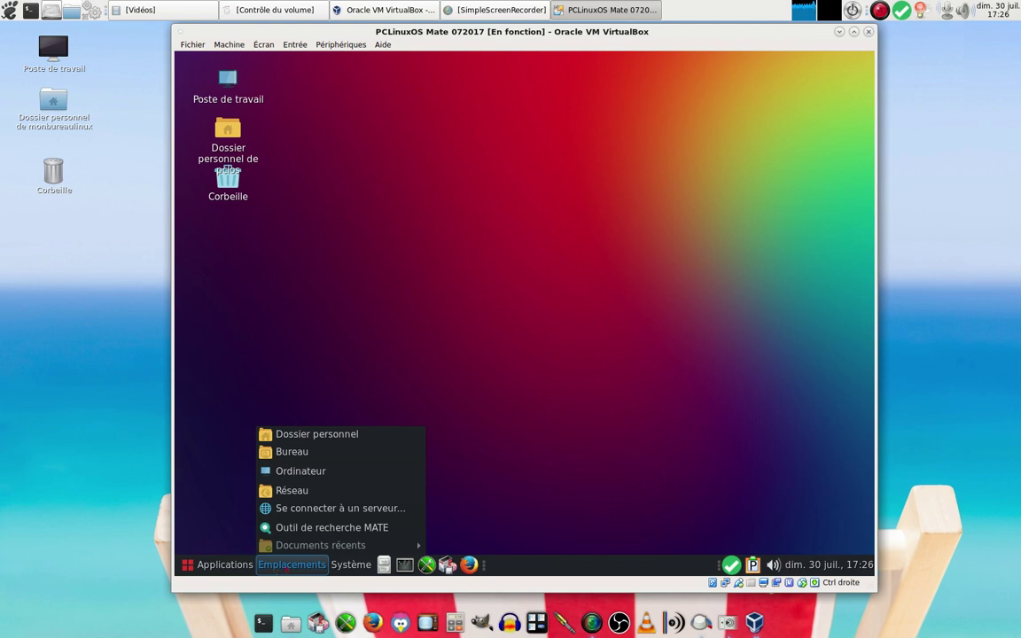
pyautogui.moveTo(338, 569)
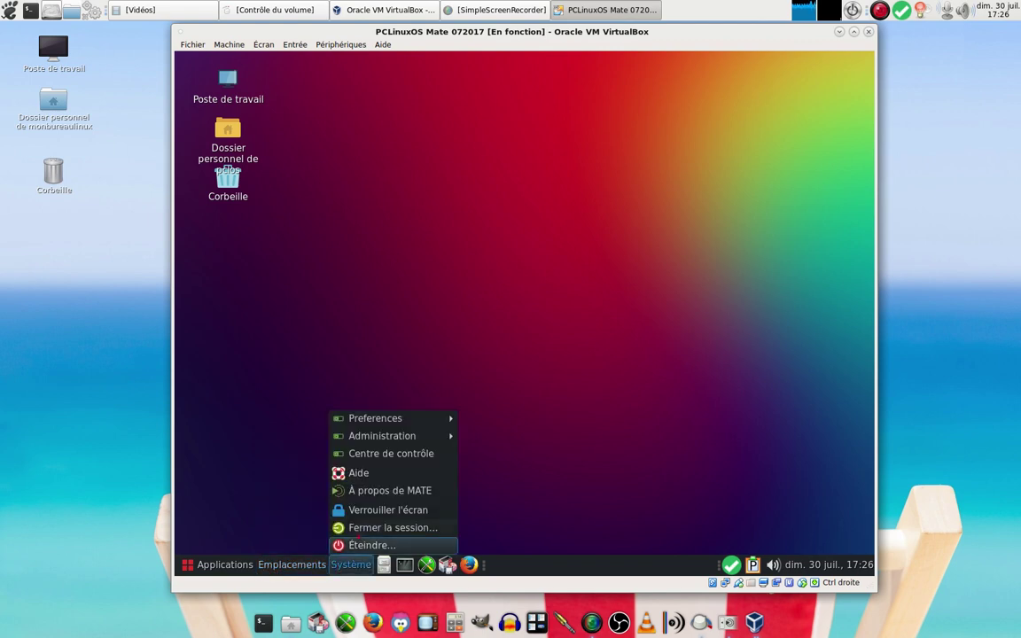
pyautogui.click(368, 492)
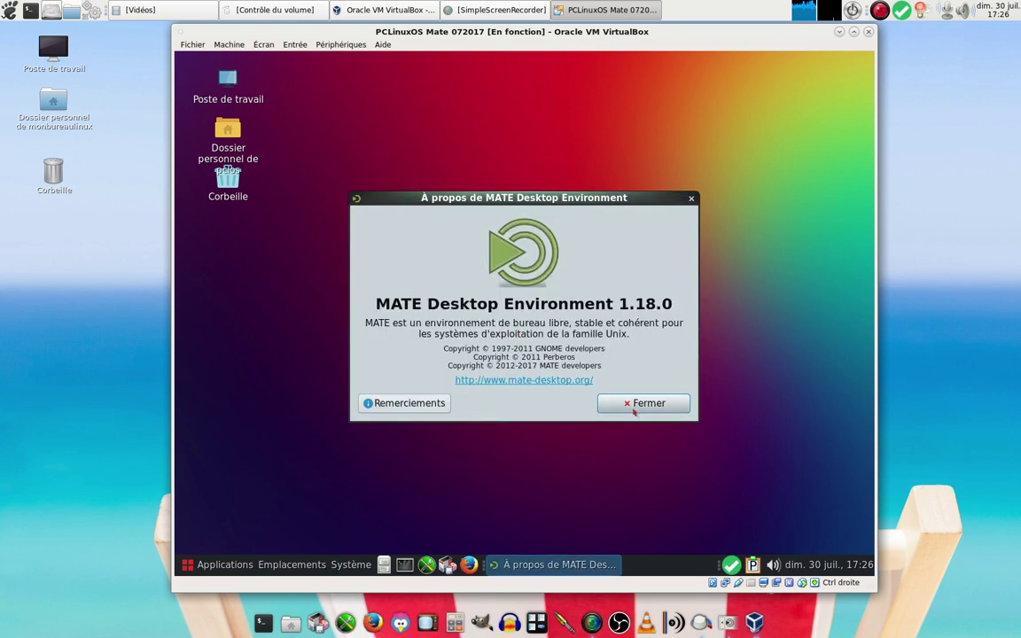
pyautogui.click(634, 404)
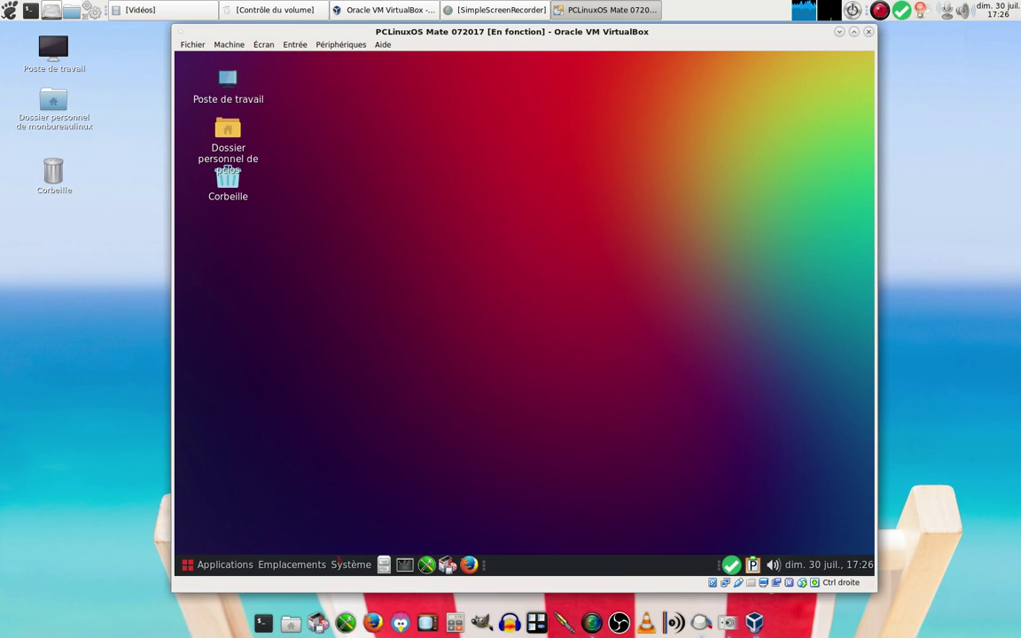
# - Review the appearance, network and personal preference categories, then view the MATE control center and close it
pyautogui.click(343, 565)
pyautogui.moveTo(395, 437)
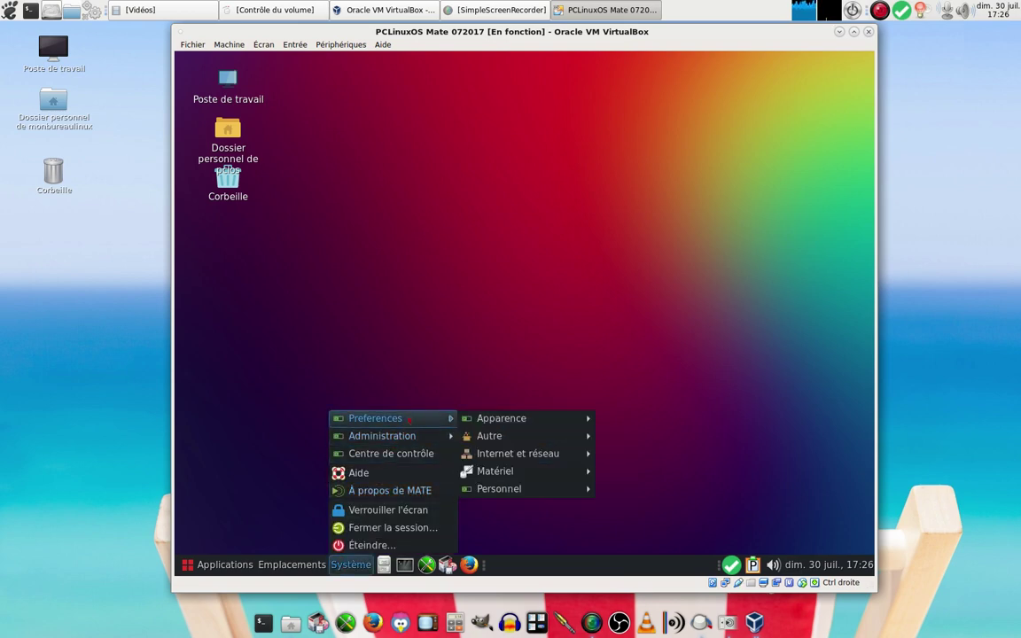
pyautogui.moveTo(483, 418)
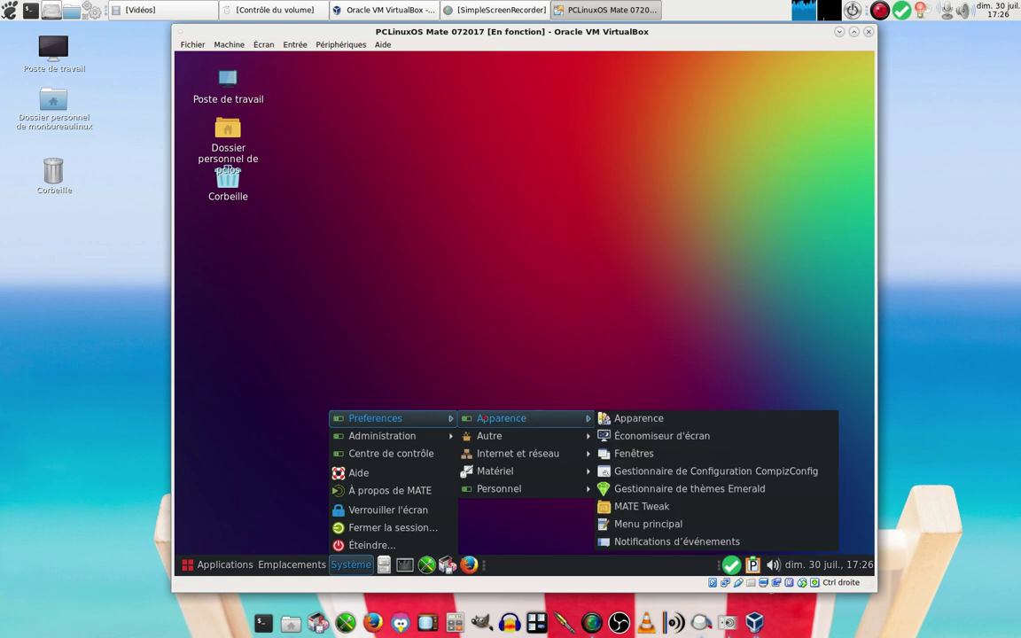
pyautogui.moveTo(479, 454)
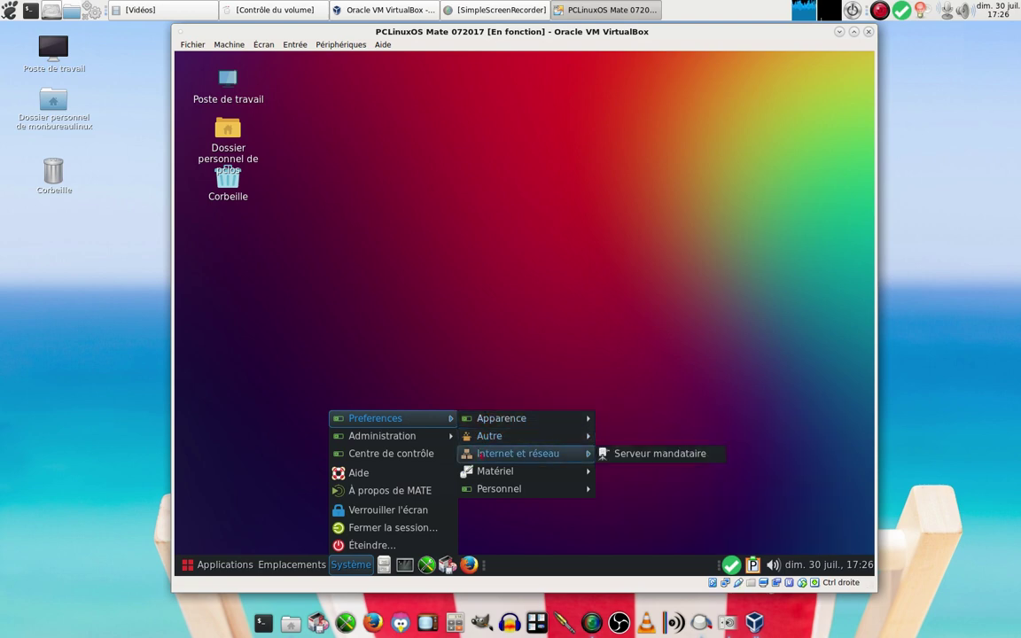
pyautogui.moveTo(480, 489)
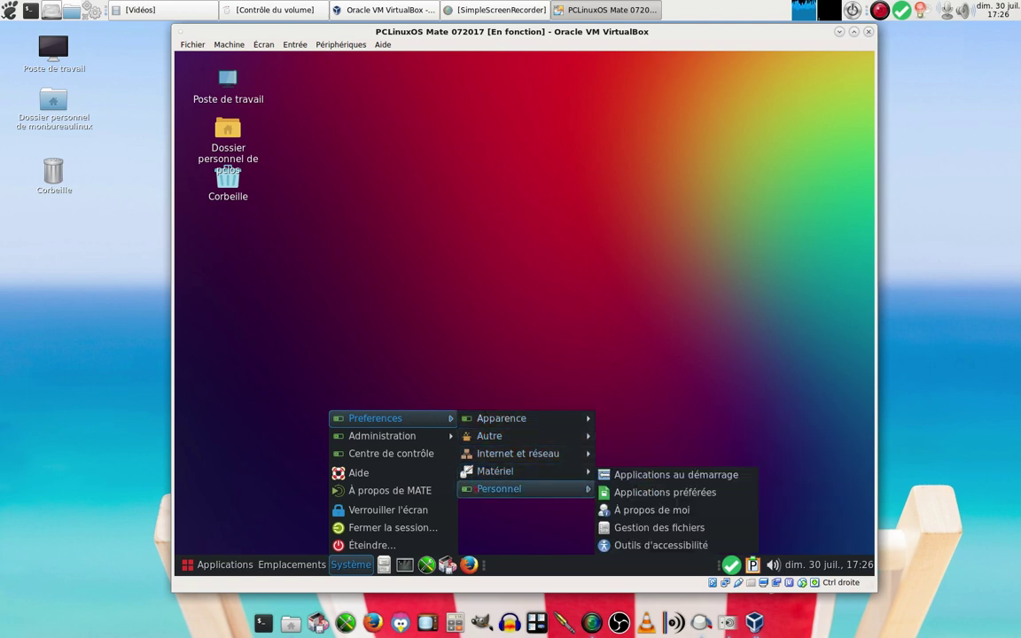
pyautogui.click(412, 454)
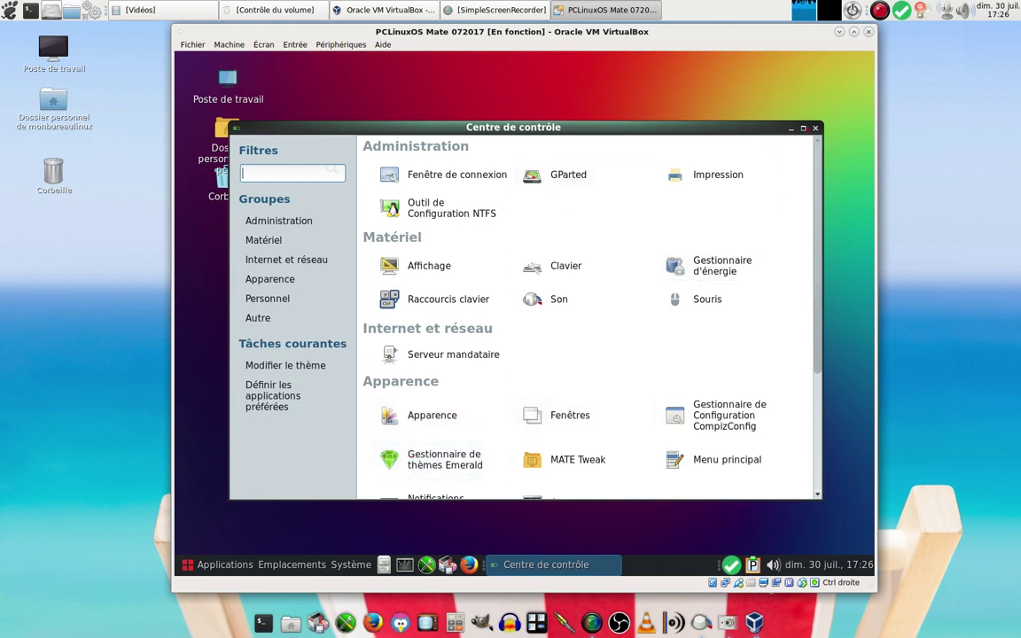
pyautogui.click(815, 129)
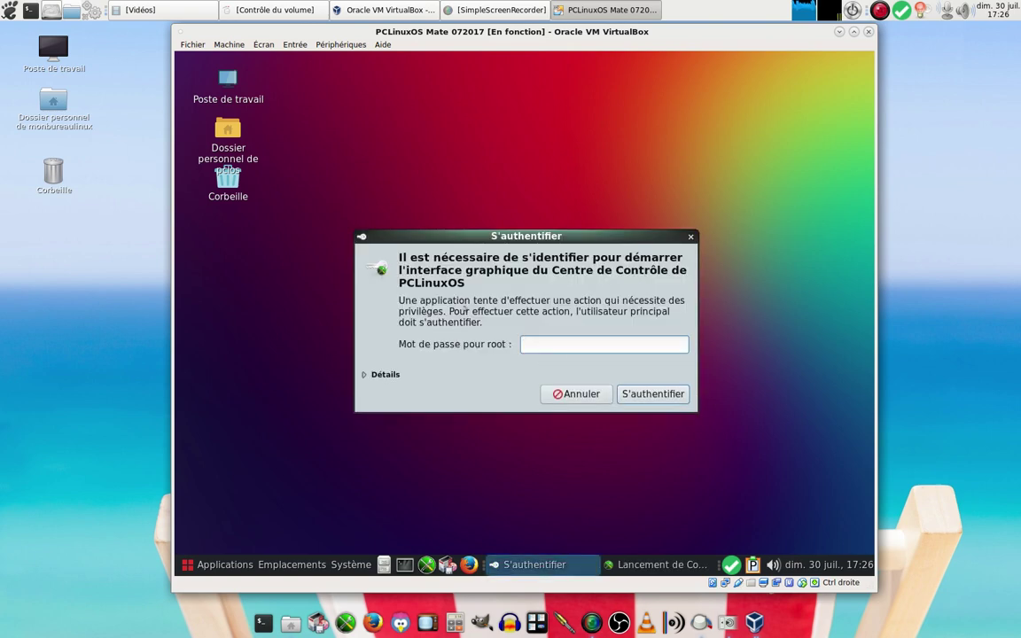
# - Open the PCLinuxOS Control Center with the root password and review its sharing, network services, hardware and Internet sections
pyautogui.write('******')
pyautogui.press('Return')
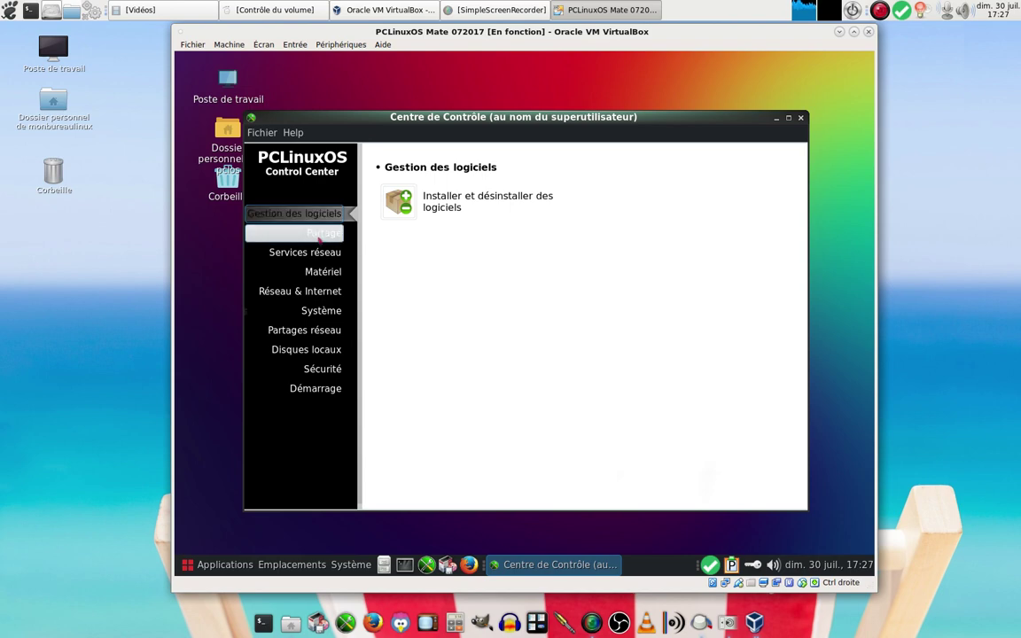
pyautogui.click(323, 233)
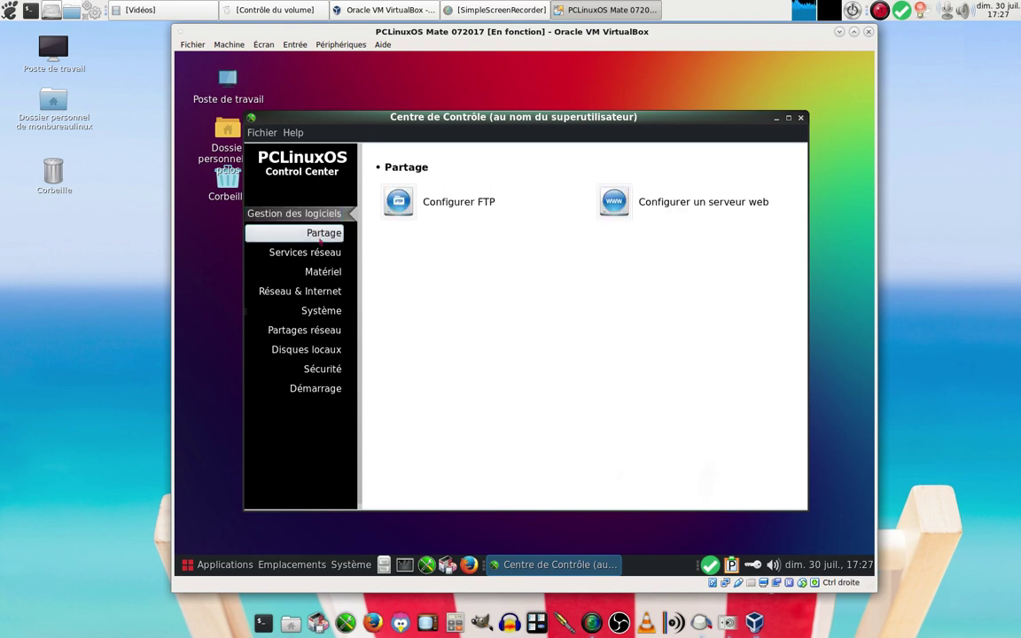
pyautogui.click(319, 253)
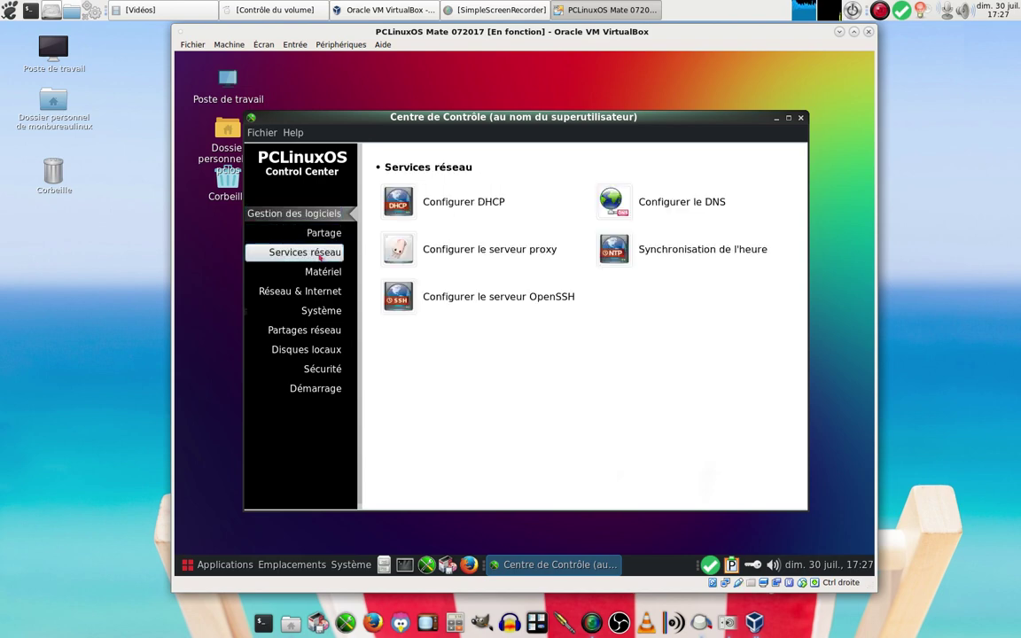
pyautogui.click(319, 272)
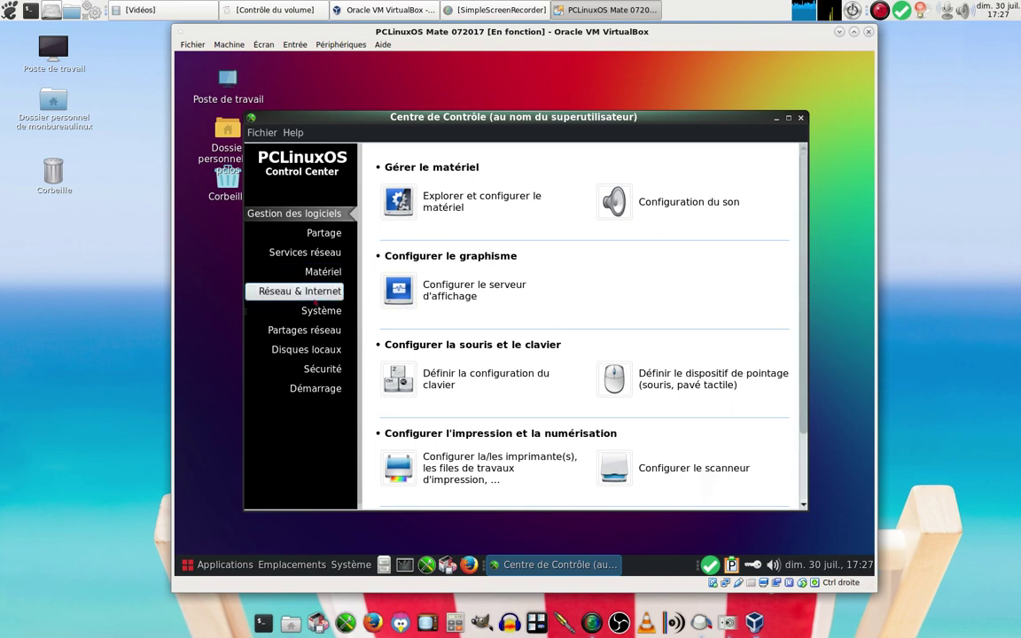
pyautogui.click(310, 293)
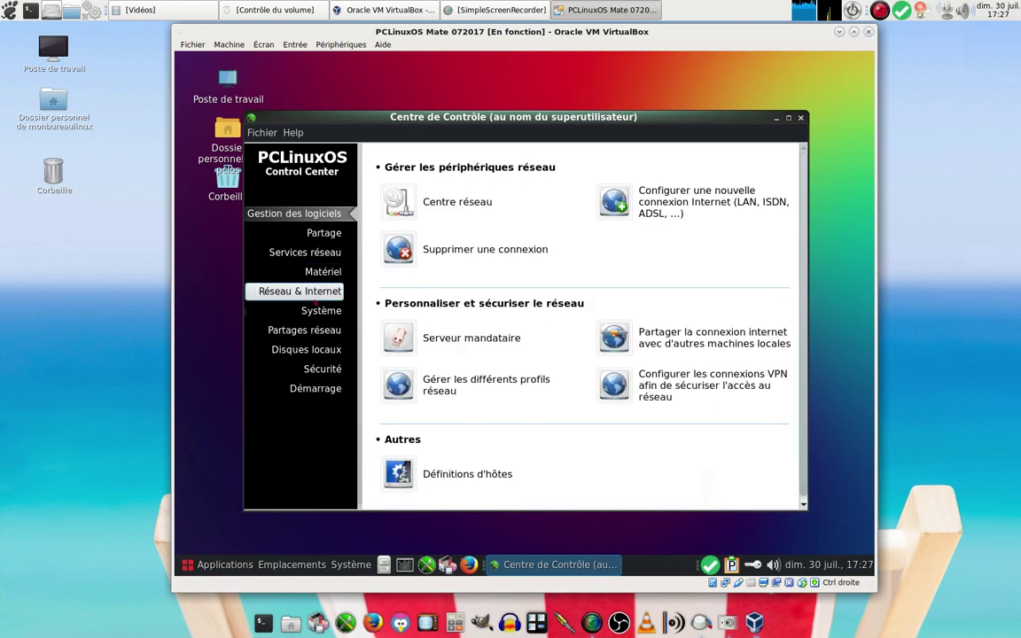
# - Review the system, network shares, local disks, security and boot sections of the PCLinuxOS Control Center and quit it
pyautogui.click(309, 312)
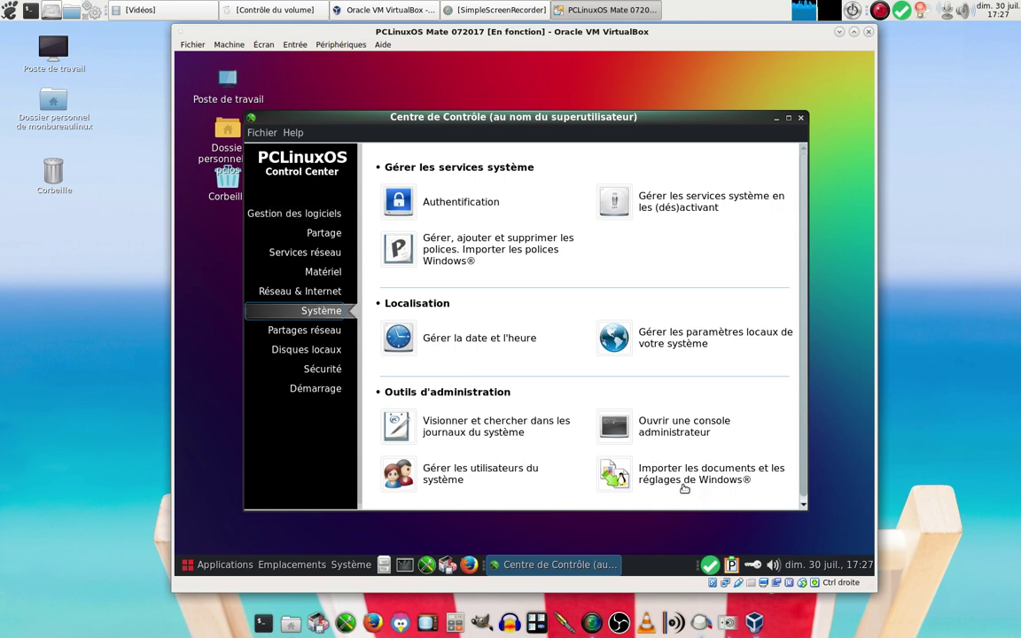
pyautogui.click(326, 332)
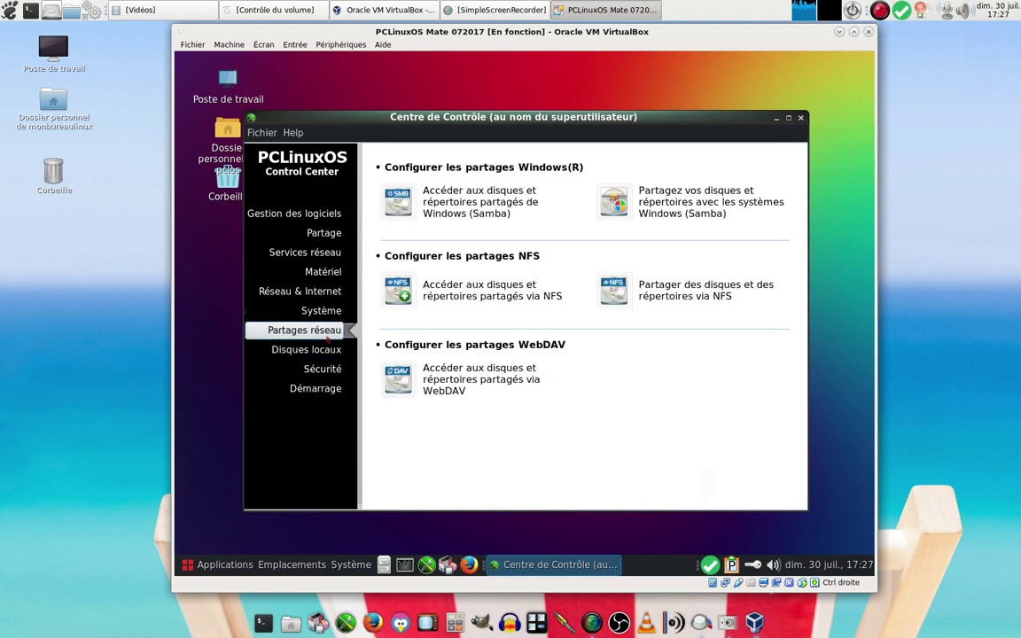
pyautogui.click(324, 352)
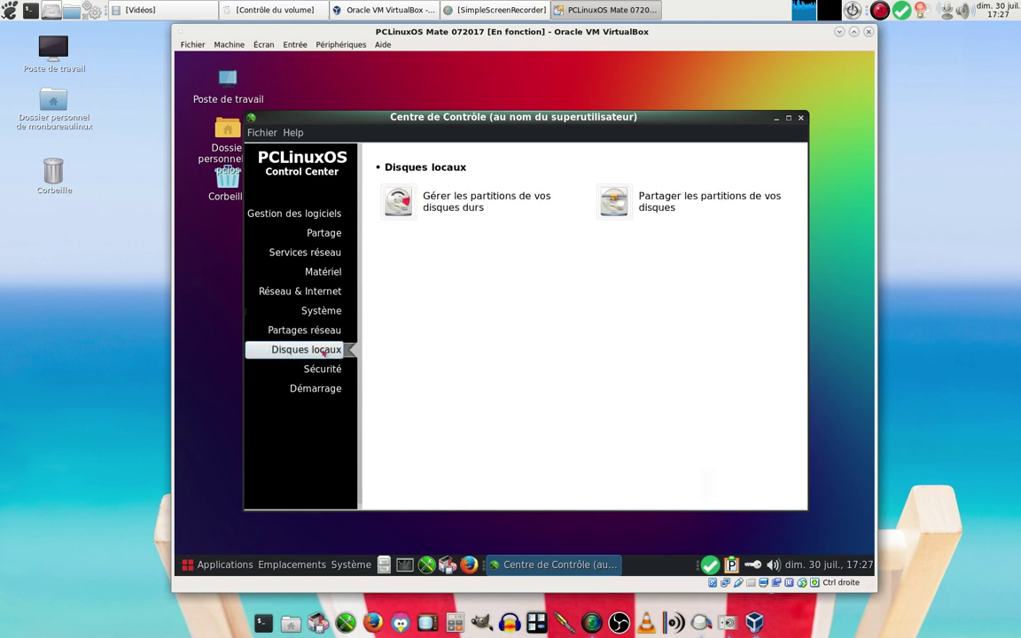
pyautogui.click(324, 369)
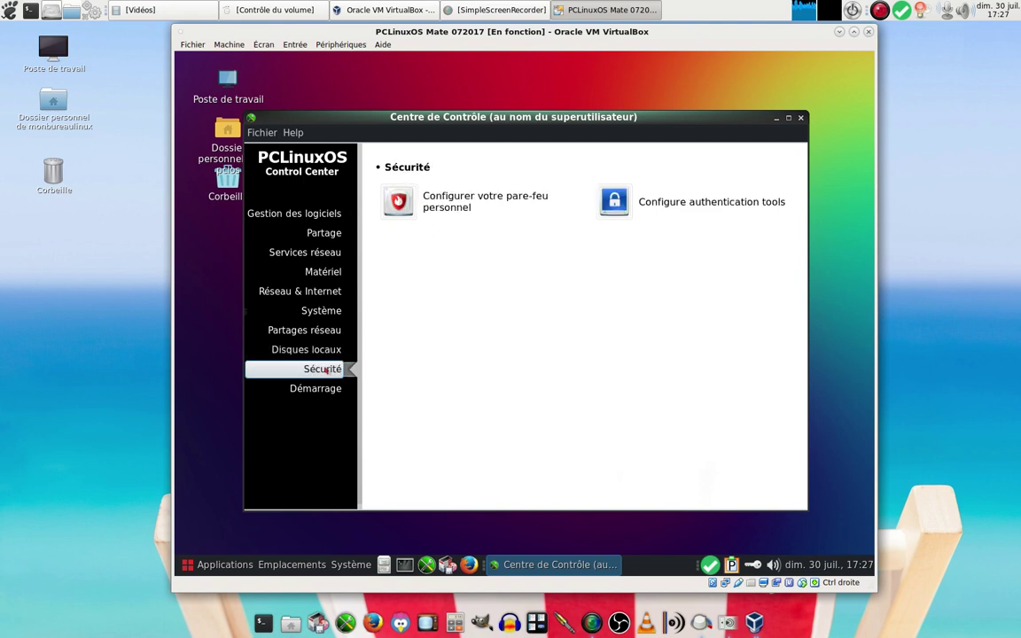
pyautogui.click(320, 389)
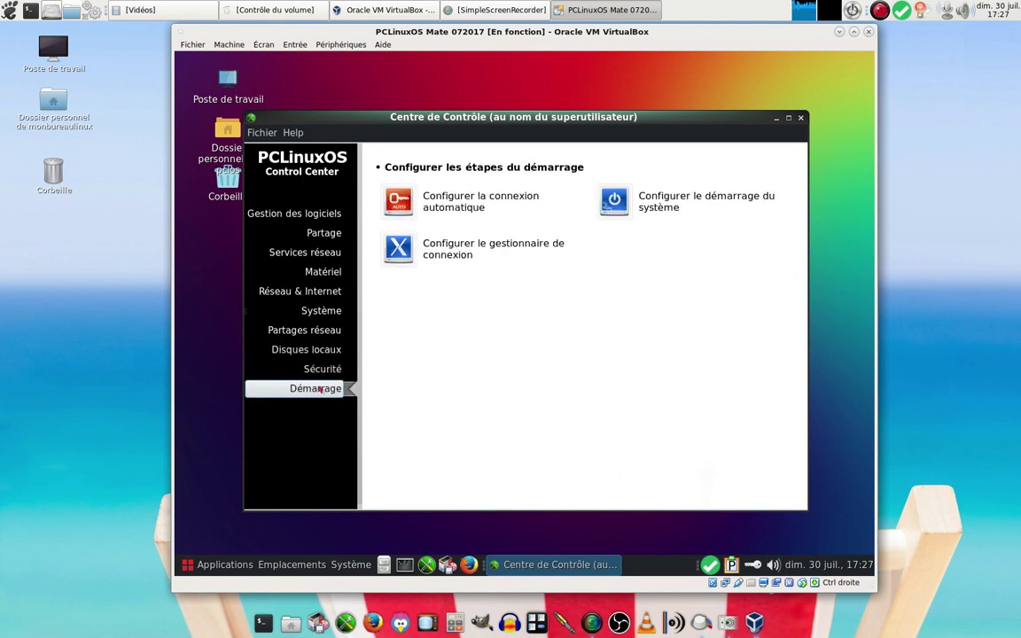
pyautogui.click(320, 311)
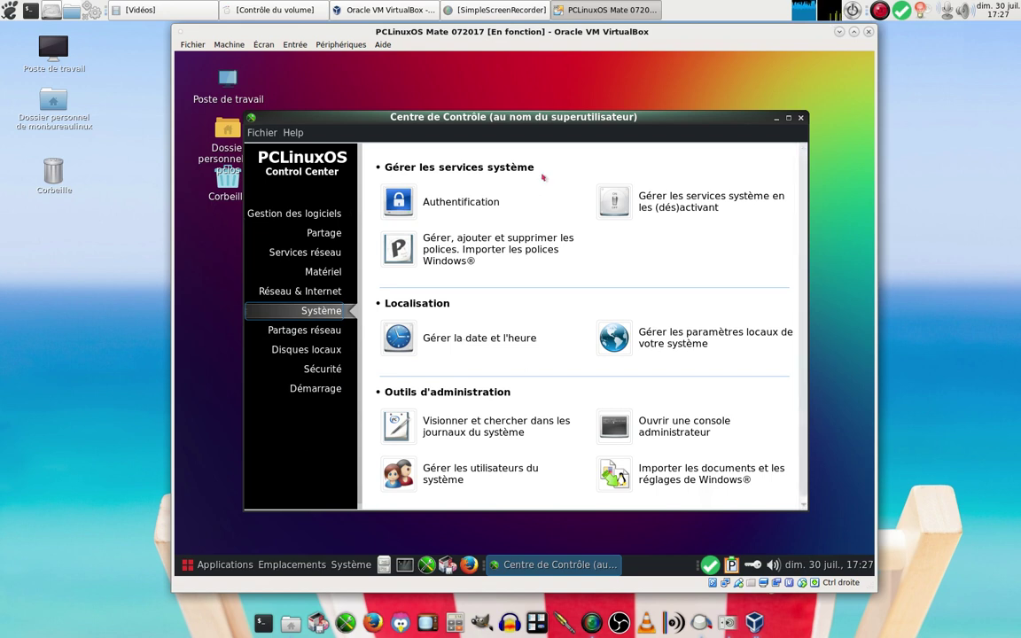
pyautogui.click(262, 132)
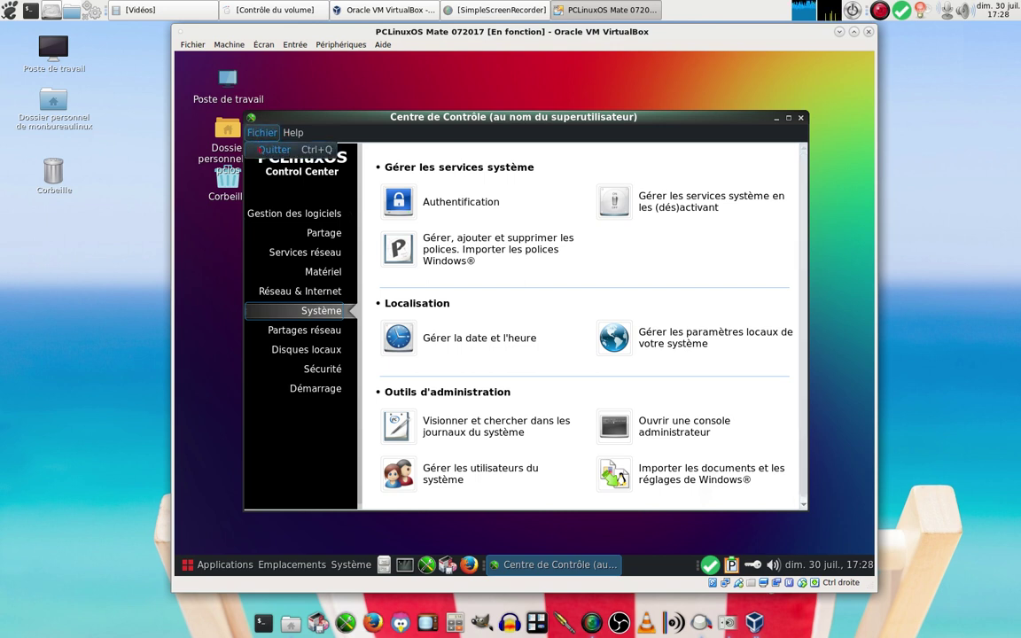
pyautogui.click(261, 149)
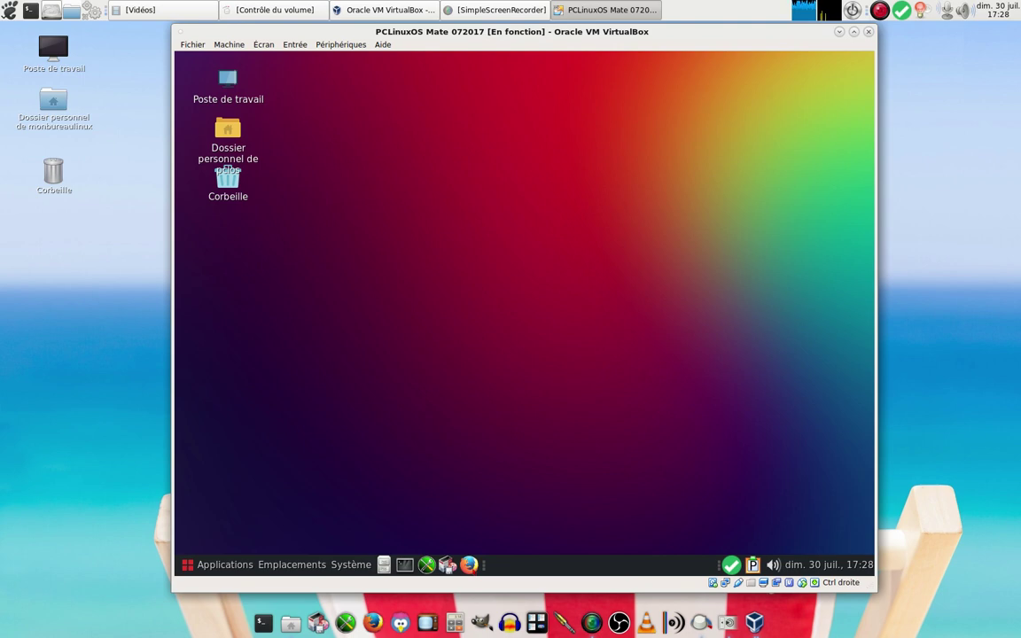
# - Open Firefox in the virtual machine, disable the Français Language Pack in the add-ons manager and close the browser
pyautogui.click(204, 565)
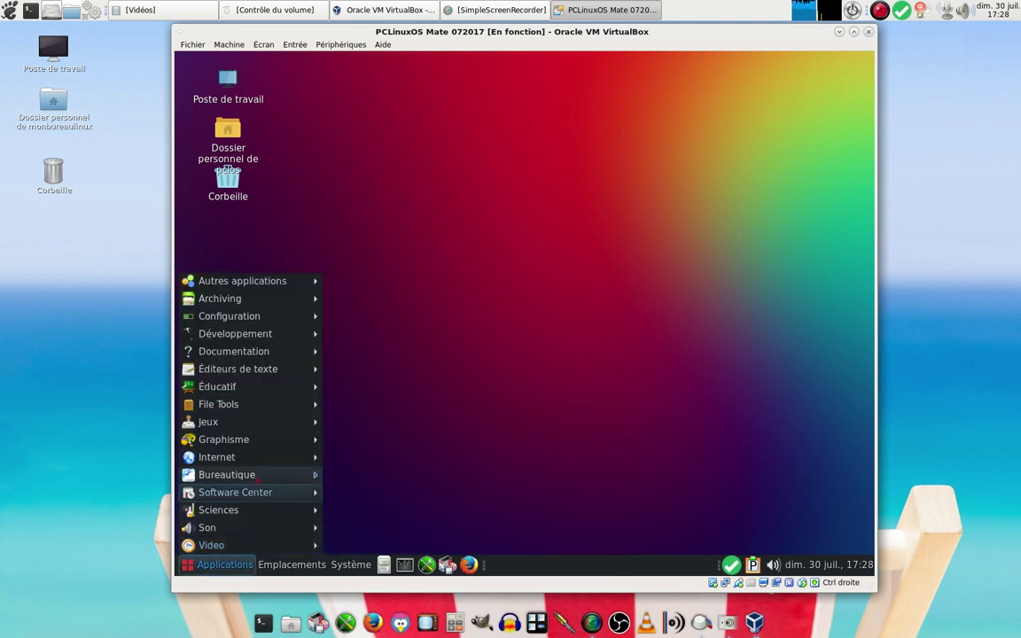
pyautogui.moveTo(294, 473)
pyautogui.moveTo(282, 492)
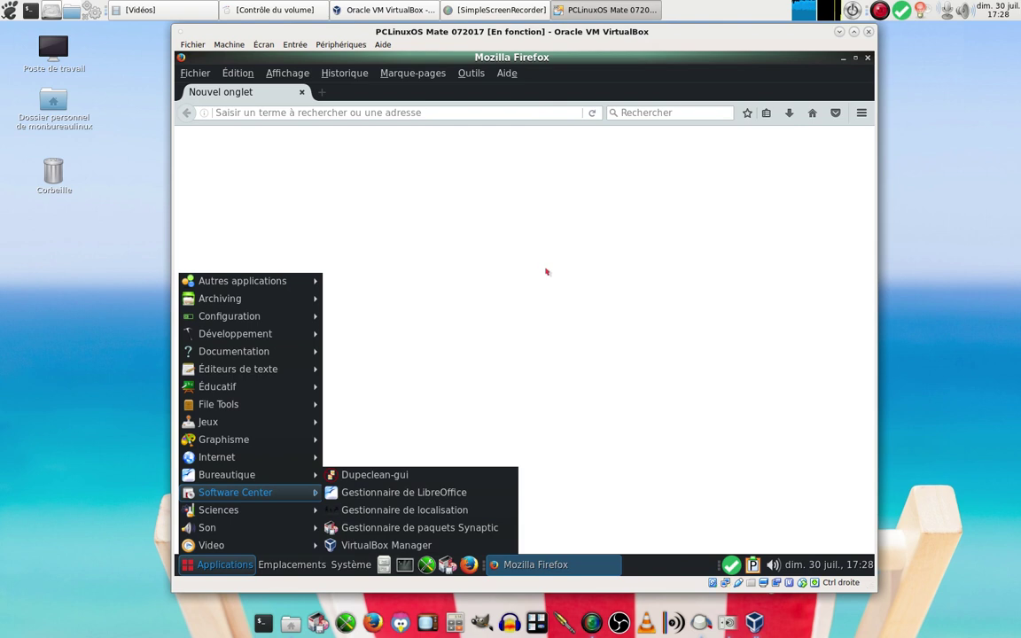
pyautogui.click(546, 271)
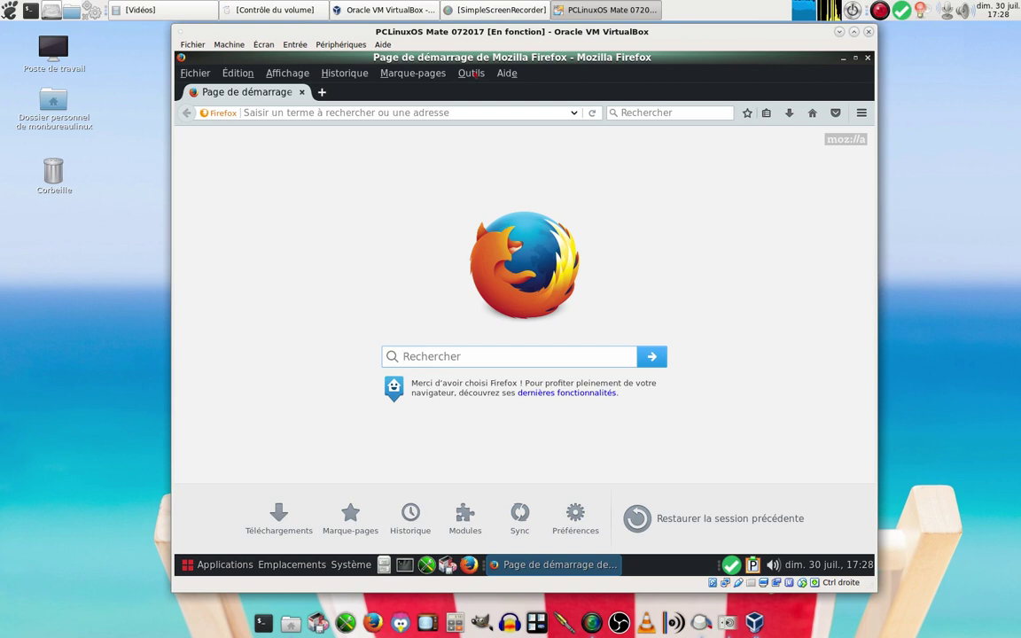
pyautogui.click(472, 74)
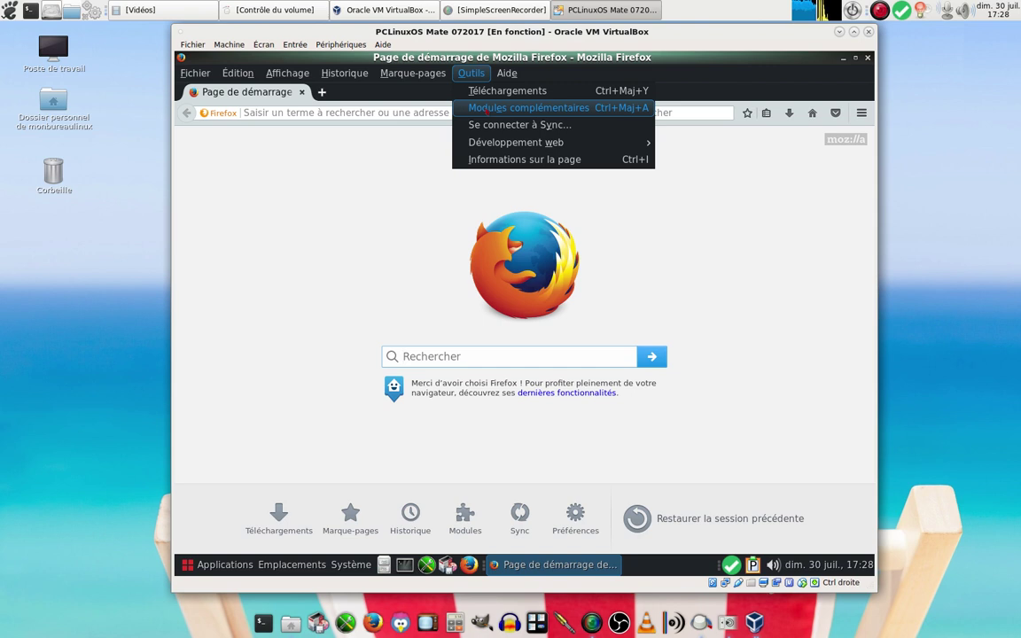
pyautogui.click(486, 108)
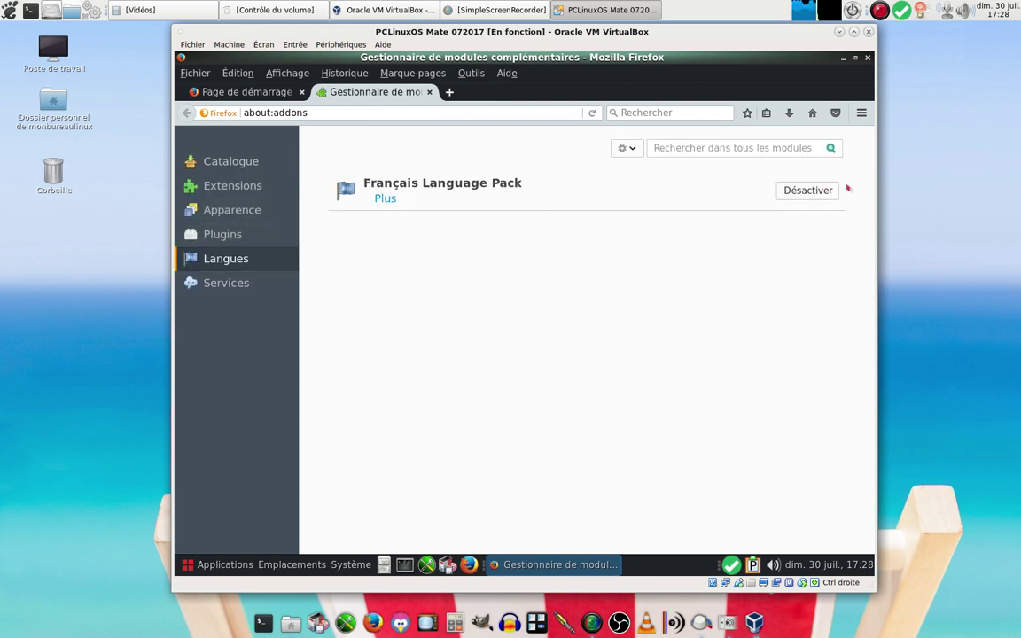
pyautogui.click(809, 194)
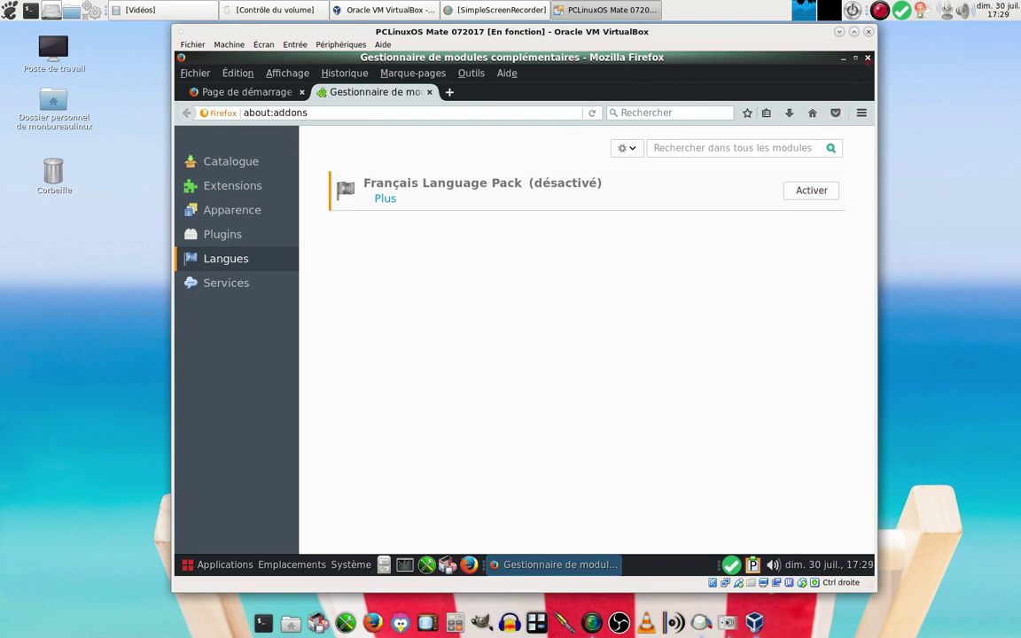
pyautogui.click(868, 57)
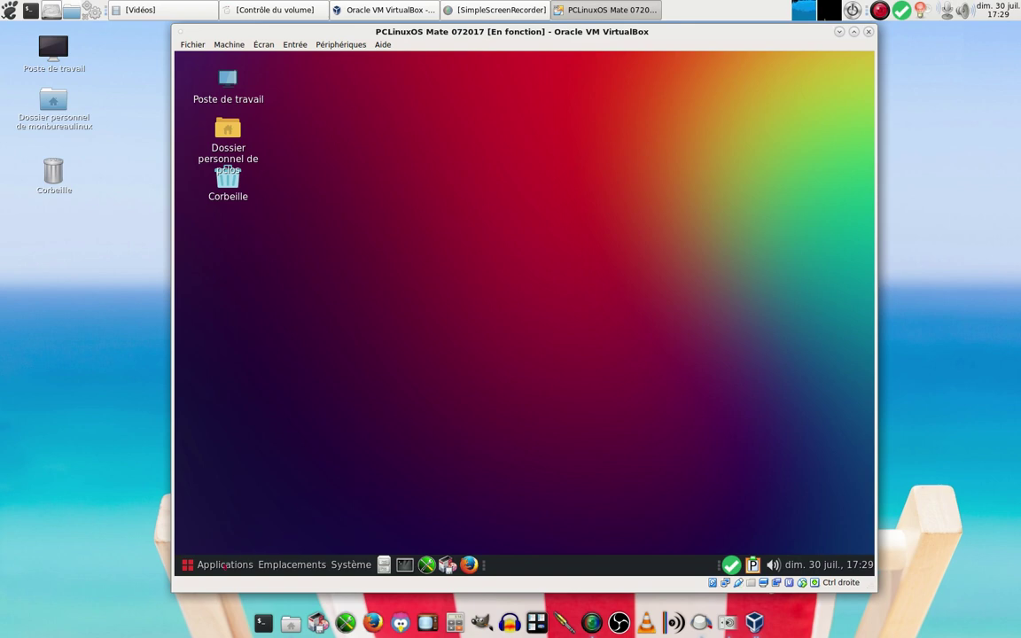
# - Reopen Firefox, enable the Français Language Pack in the add-ons manager again and quit the browser
pyautogui.click(224, 567)
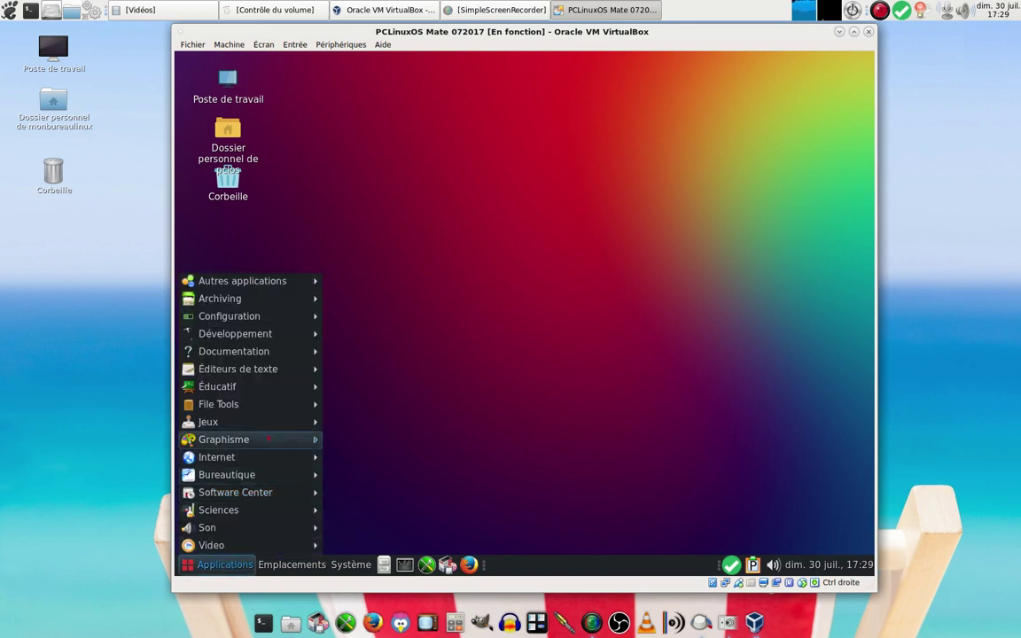
pyautogui.moveTo(268, 439)
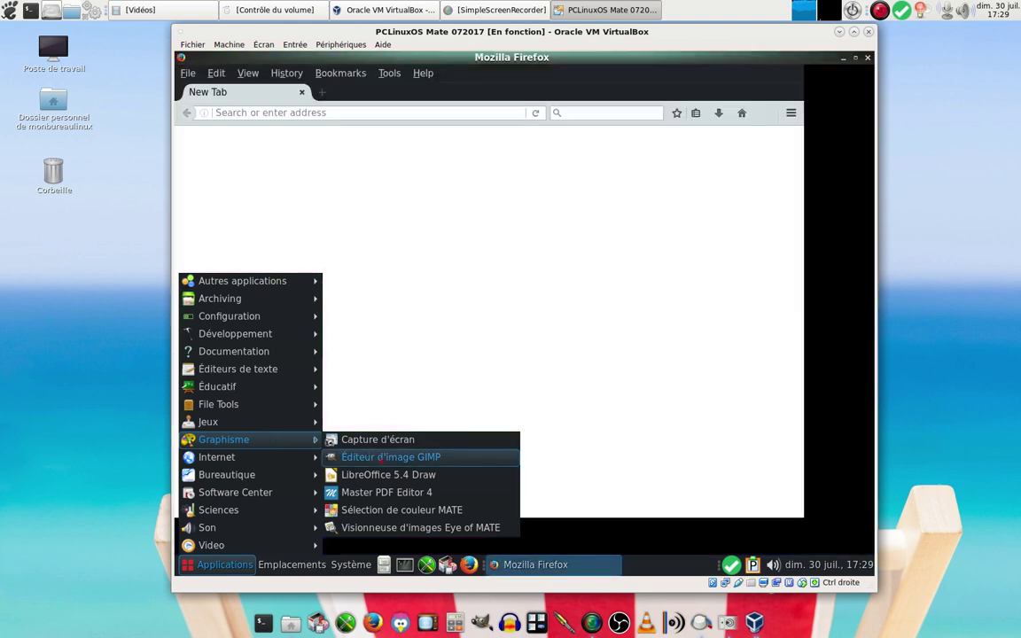
pyautogui.click(381, 457)
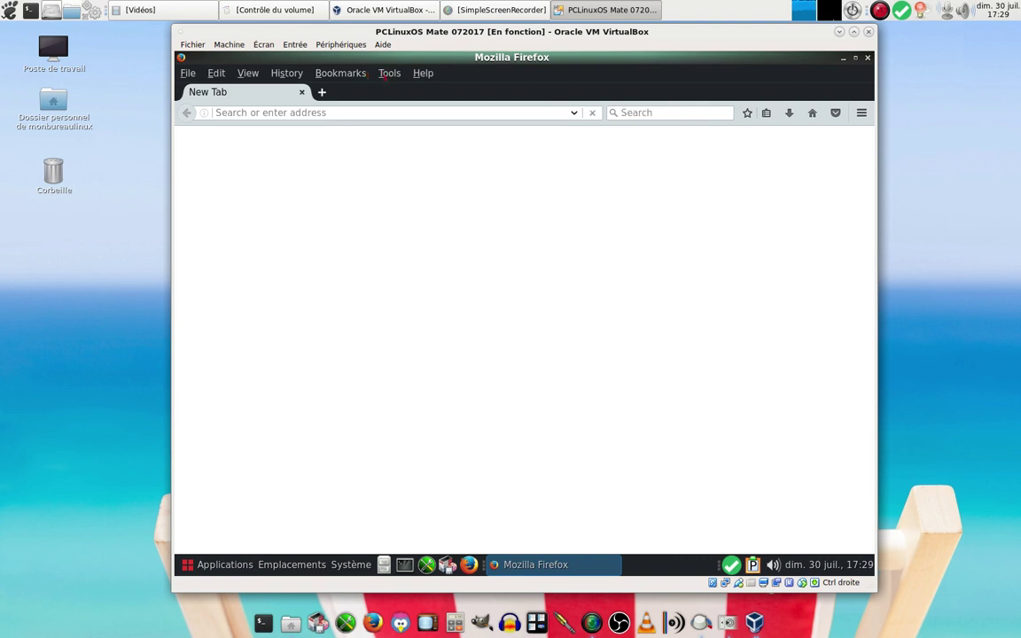
pyautogui.click(387, 73)
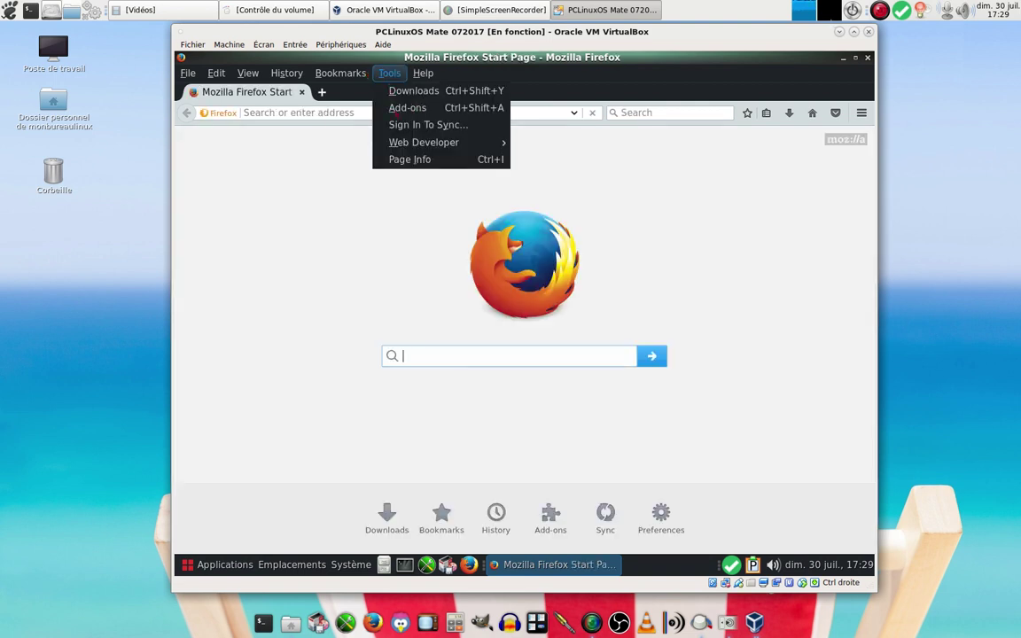
pyautogui.click(397, 108)
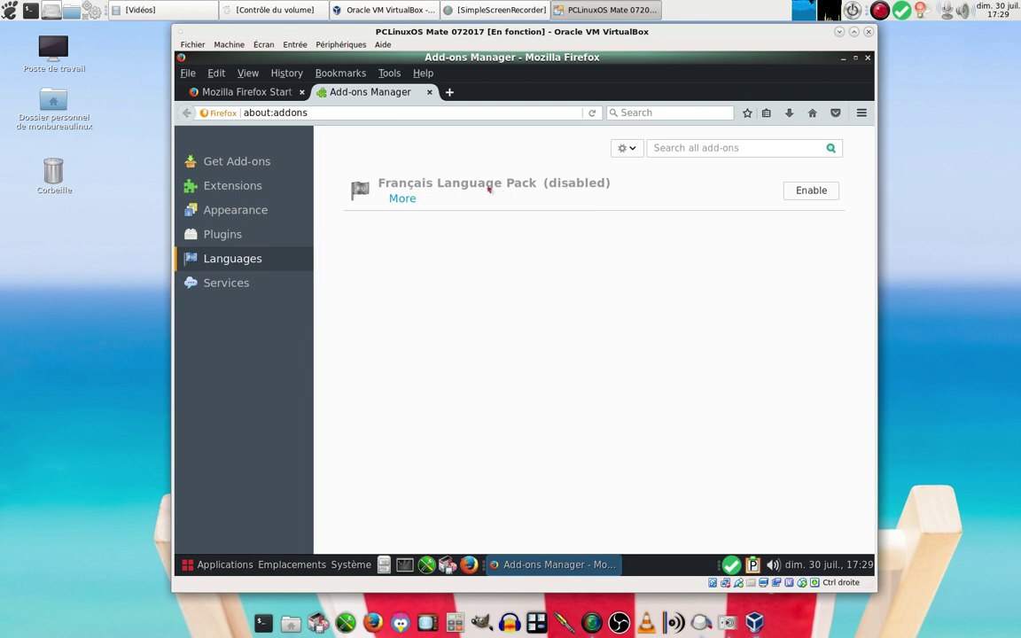
pyautogui.click(817, 194)
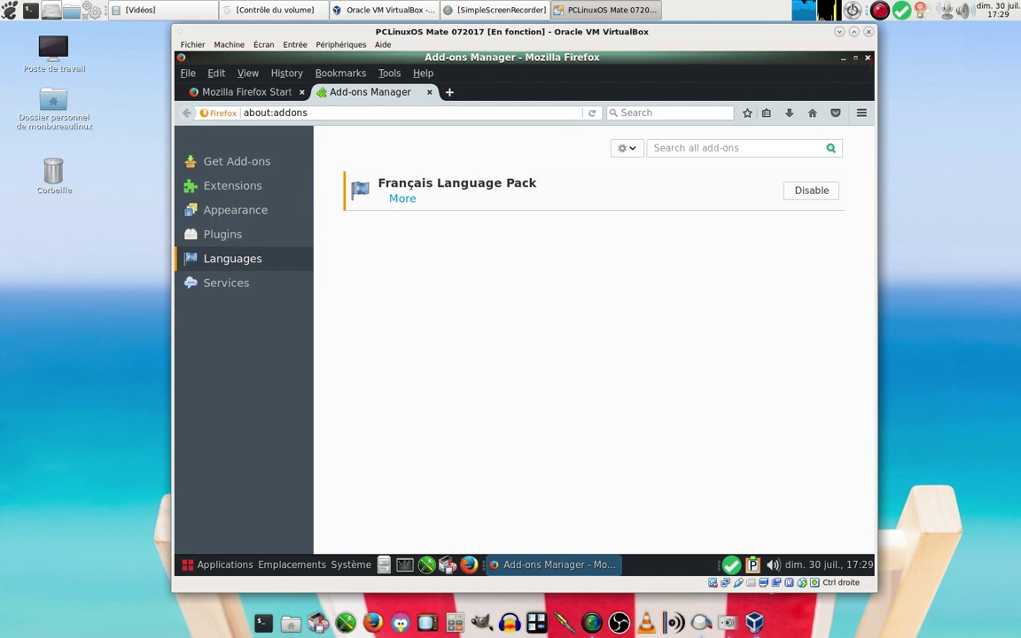
pyautogui.hotkey('ctrl', 'q')
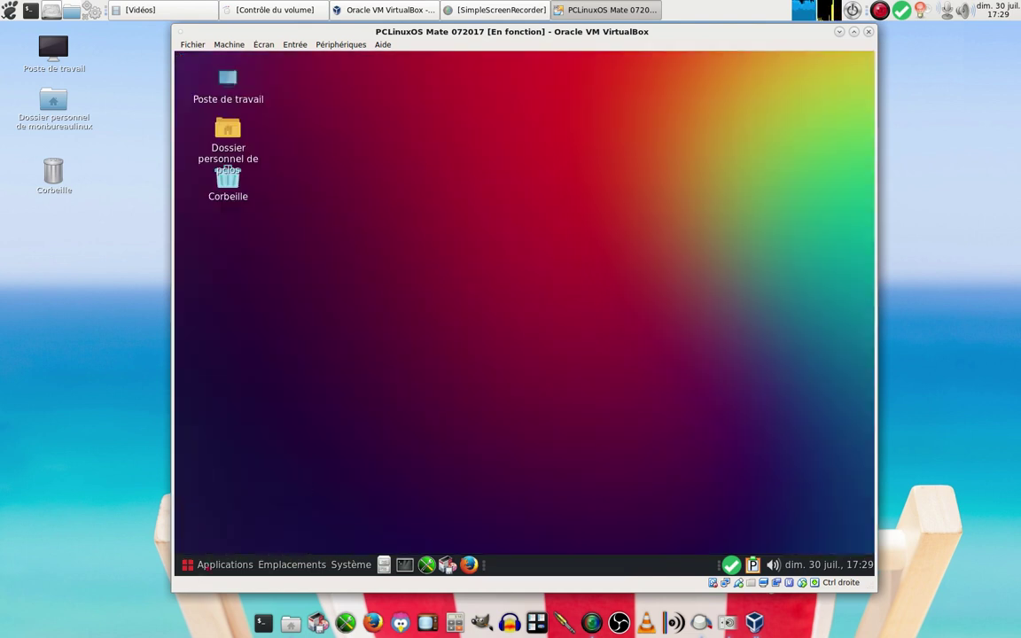
# - Launch the GIMP image editor, view its About information and quit it
pyautogui.click(224, 565)
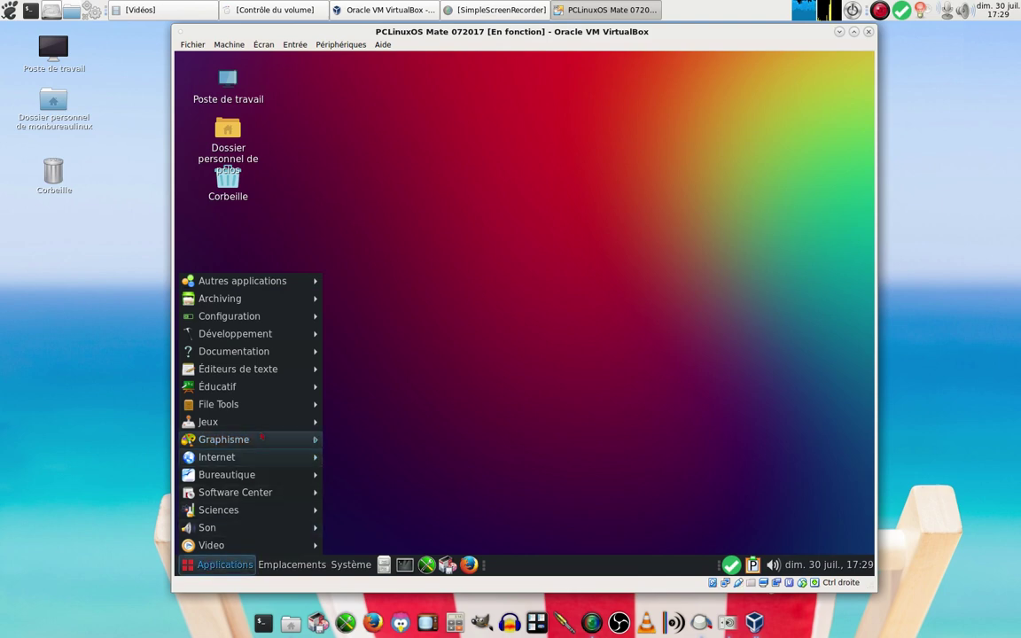
pyautogui.moveTo(264, 438)
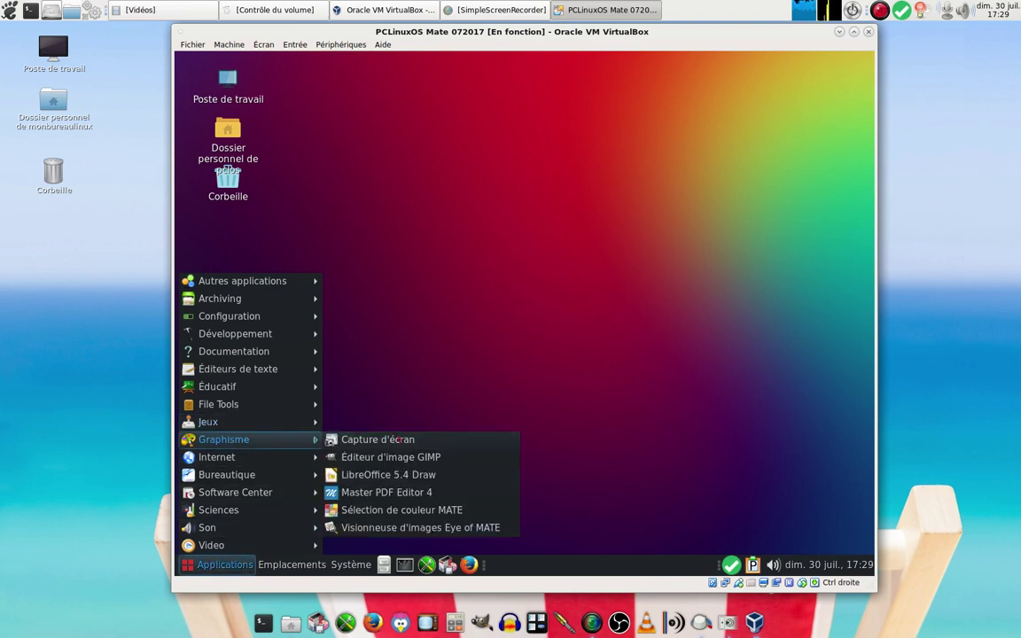
pyautogui.click(425, 456)
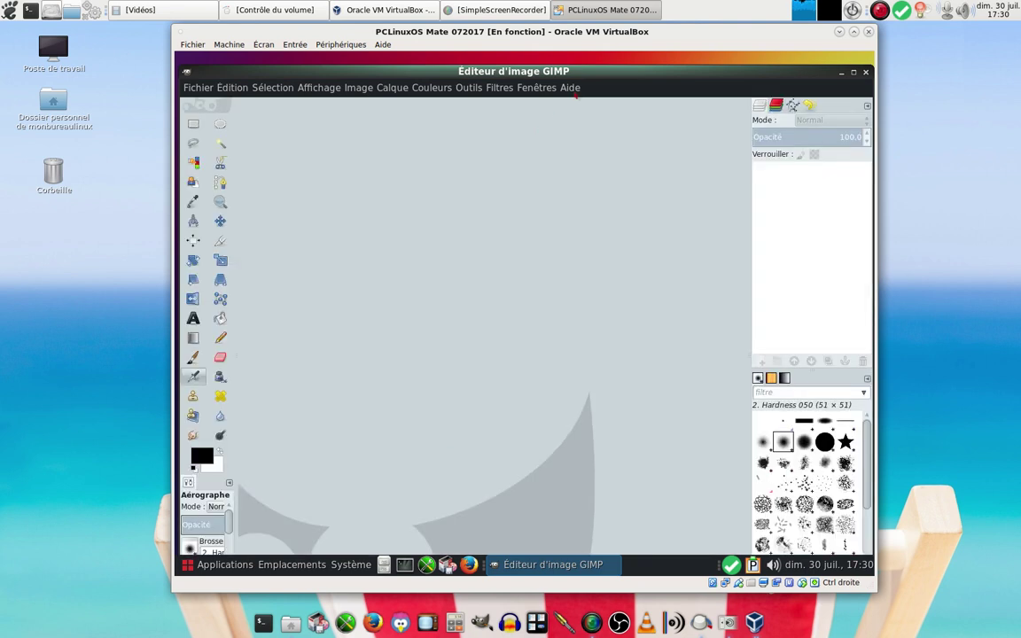
pyautogui.click(569, 87)
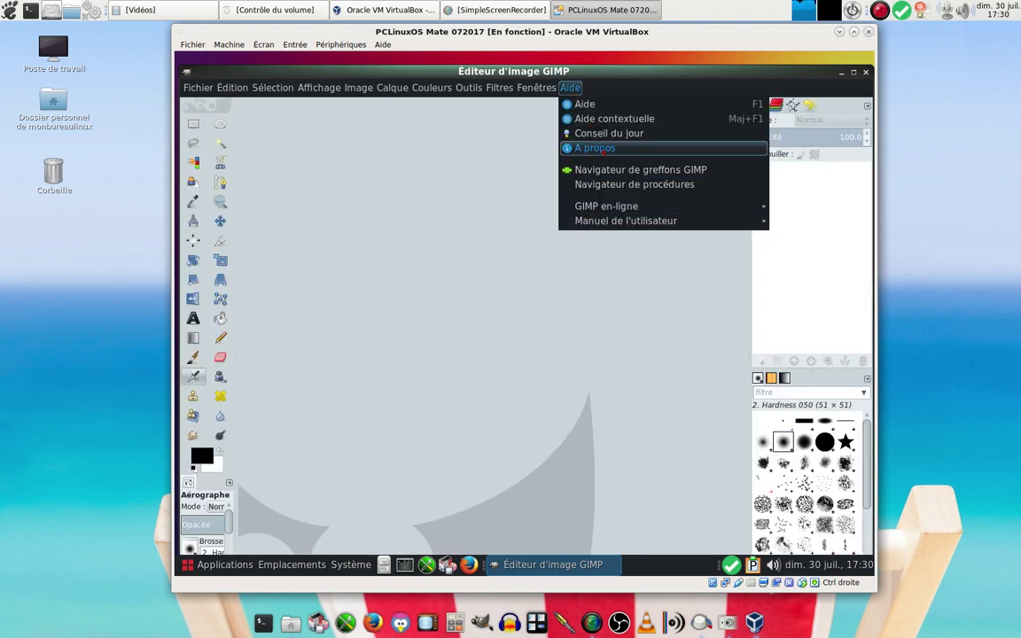
pyautogui.click(601, 150)
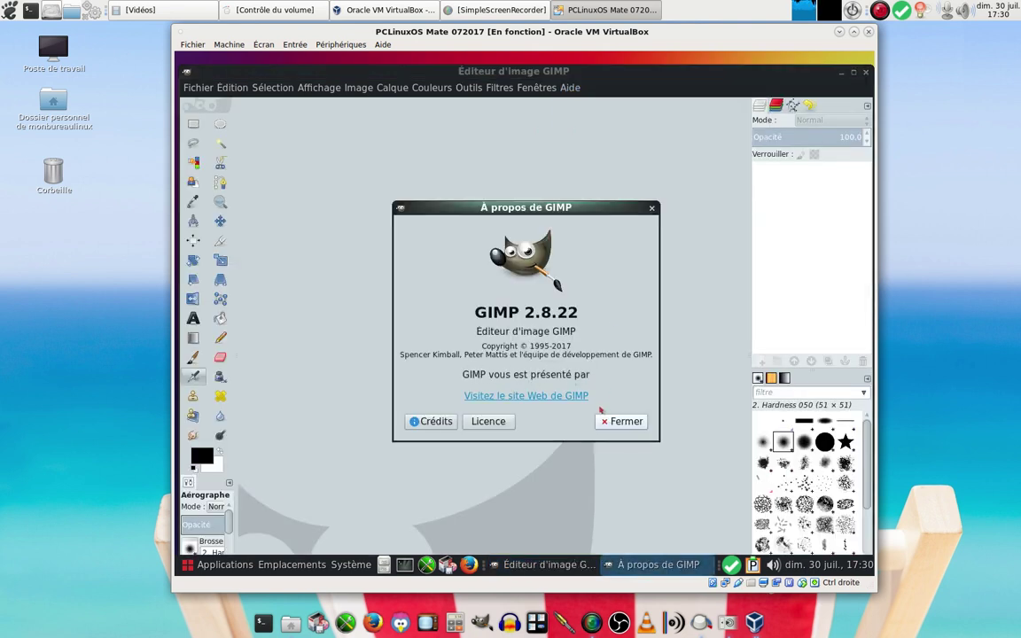
pyautogui.click(623, 421)
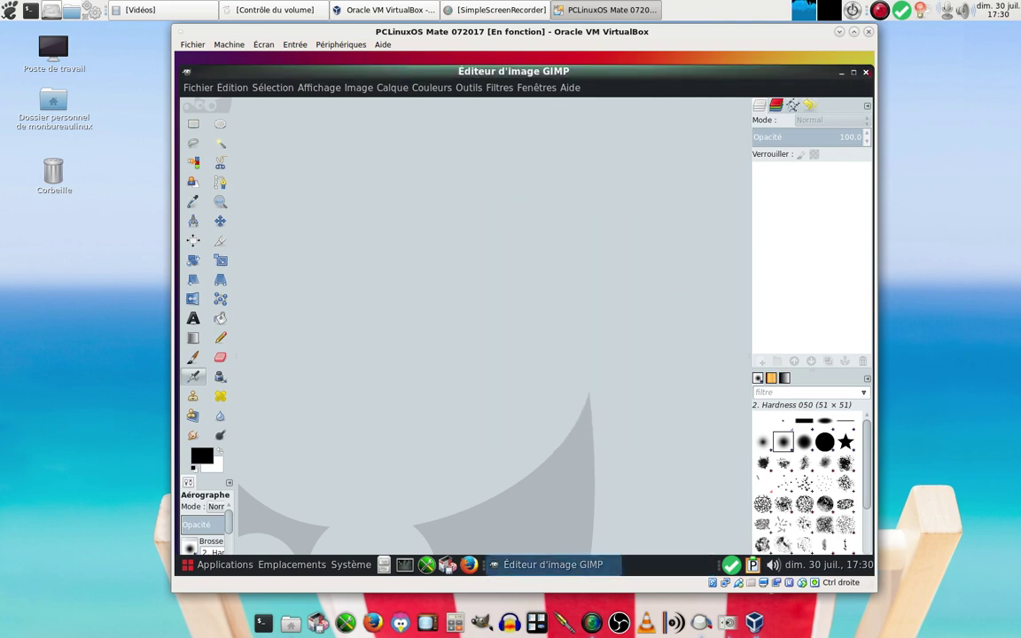
pyautogui.hotkey('ctrl', 'q')
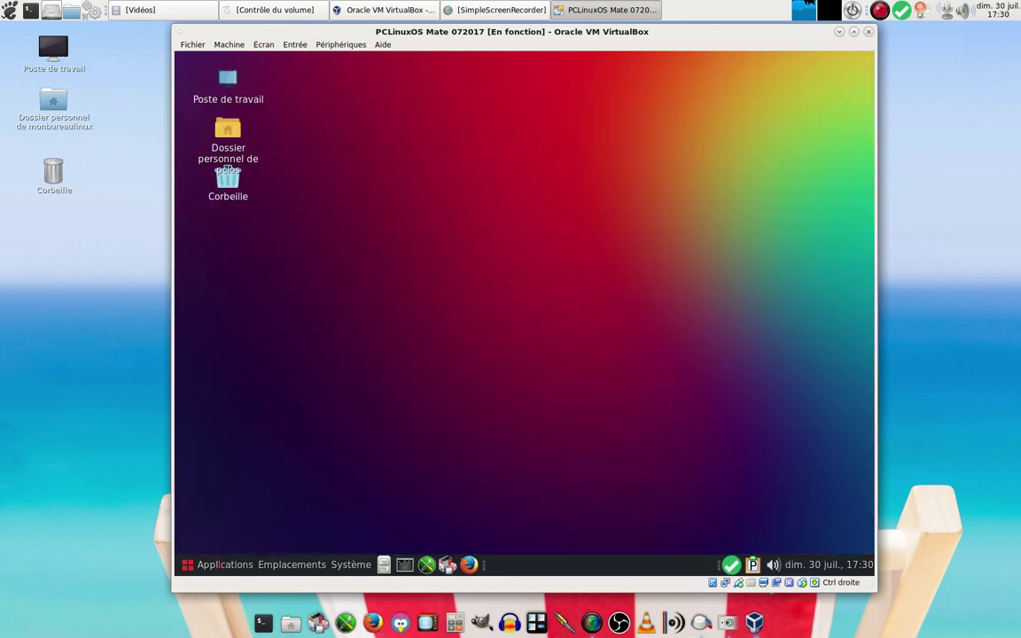
# - Launch LibreOffice 5.4 Writer, view the calendar while it loads, then check the About LibreOffice information and close Writer
pyautogui.click(213, 568)
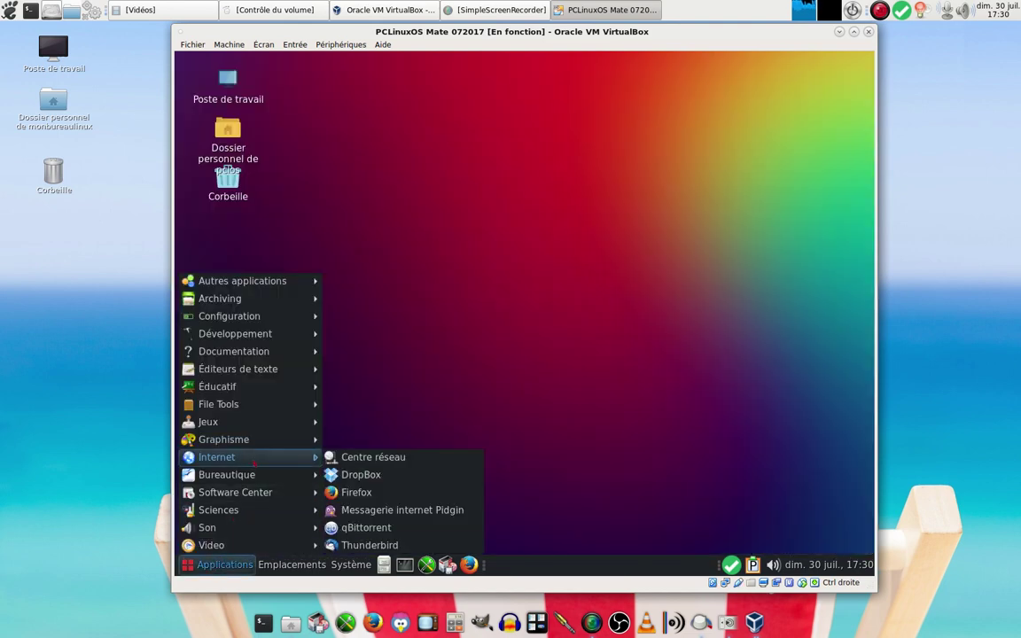
pyautogui.moveTo(257, 475)
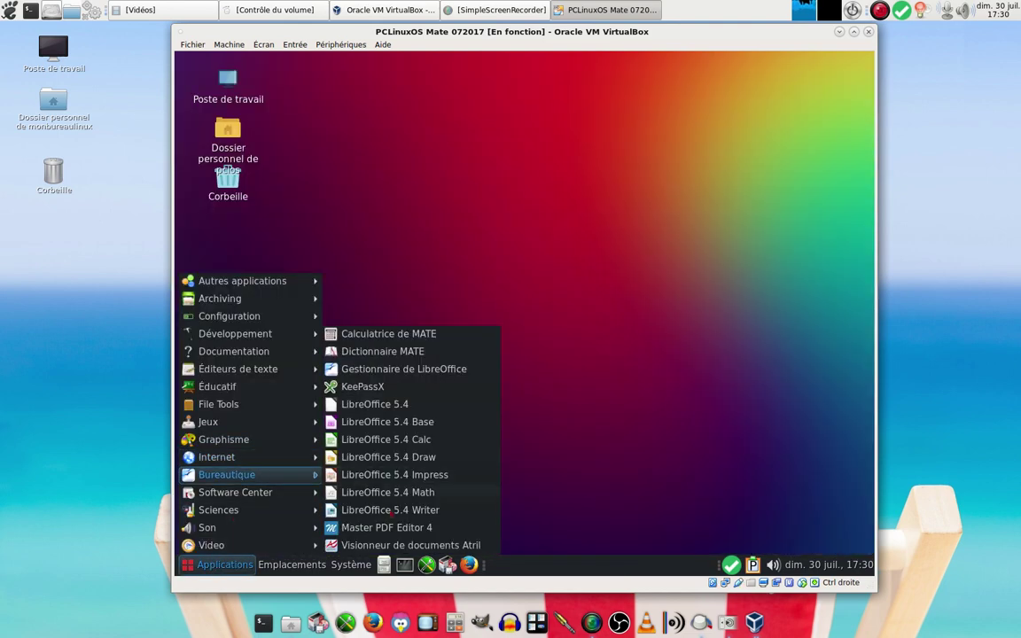
pyautogui.click(390, 511)
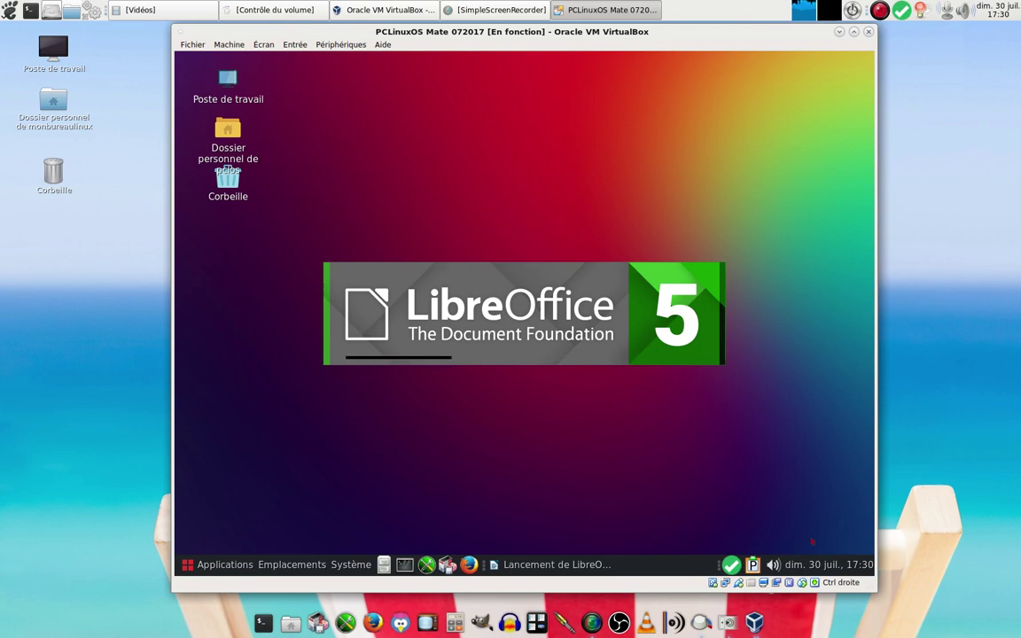
pyautogui.click(837, 565)
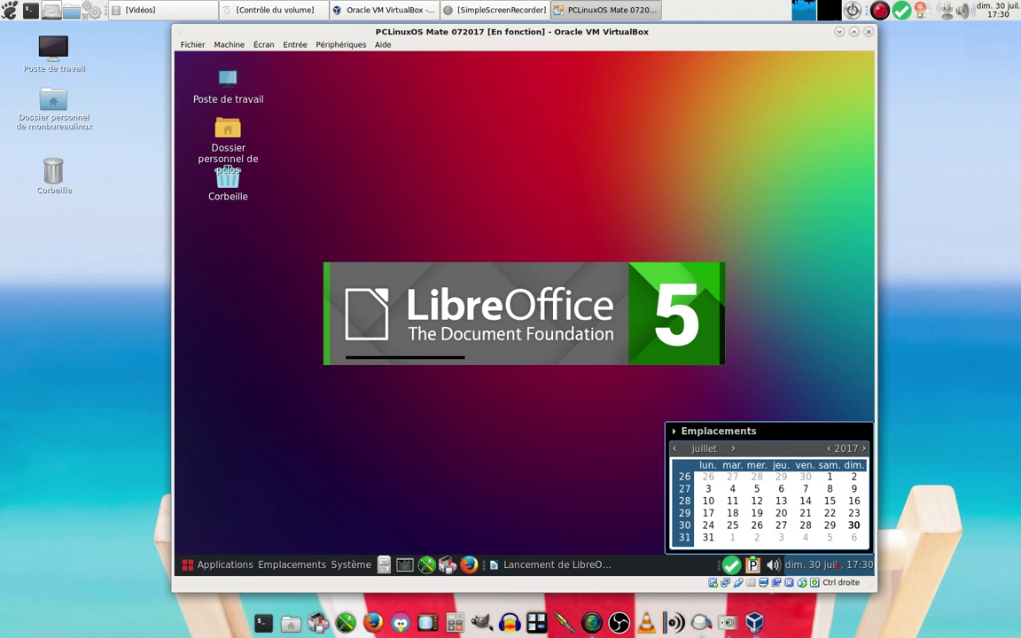
pyautogui.click(836, 565)
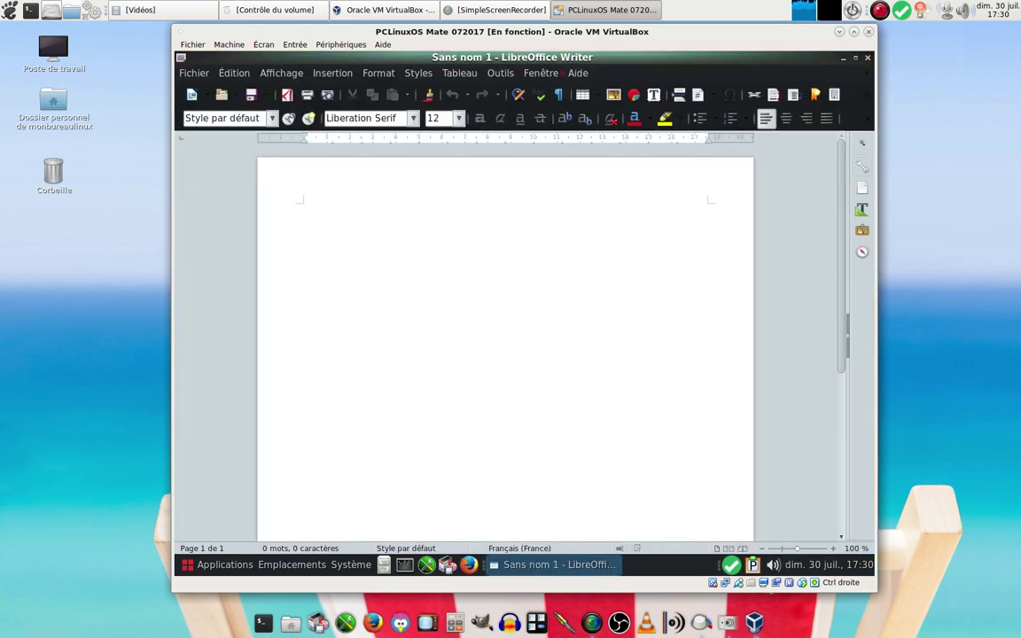
pyautogui.click(578, 73)
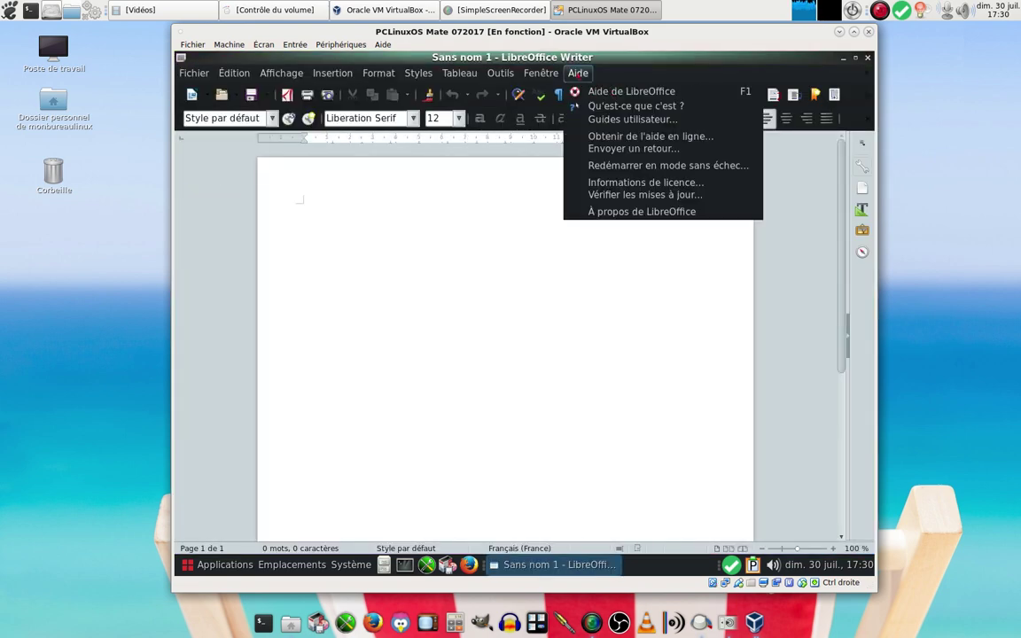
pyautogui.click(612, 213)
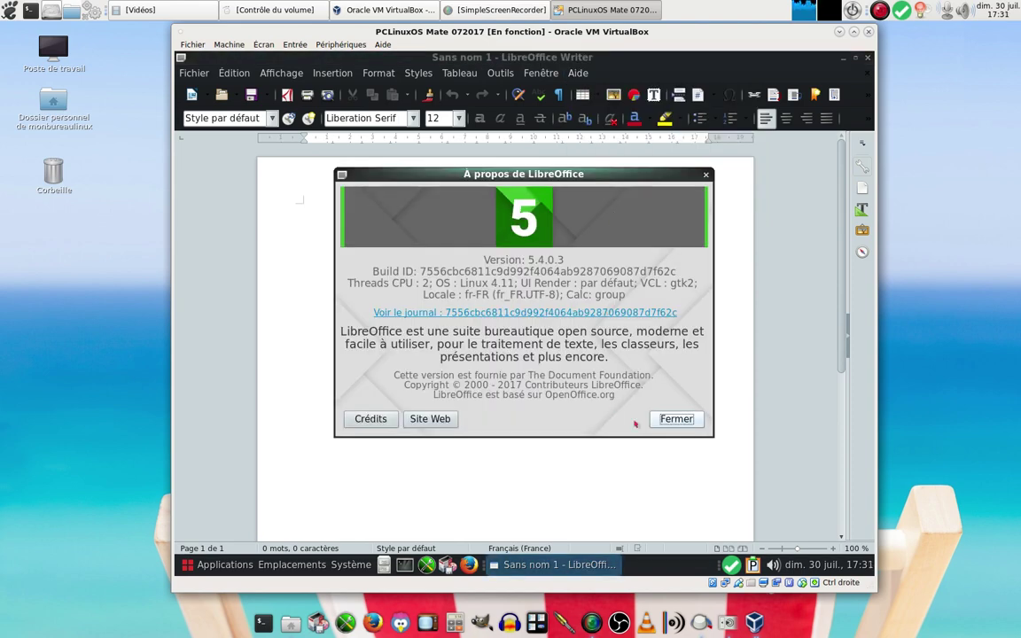
pyautogui.click(677, 419)
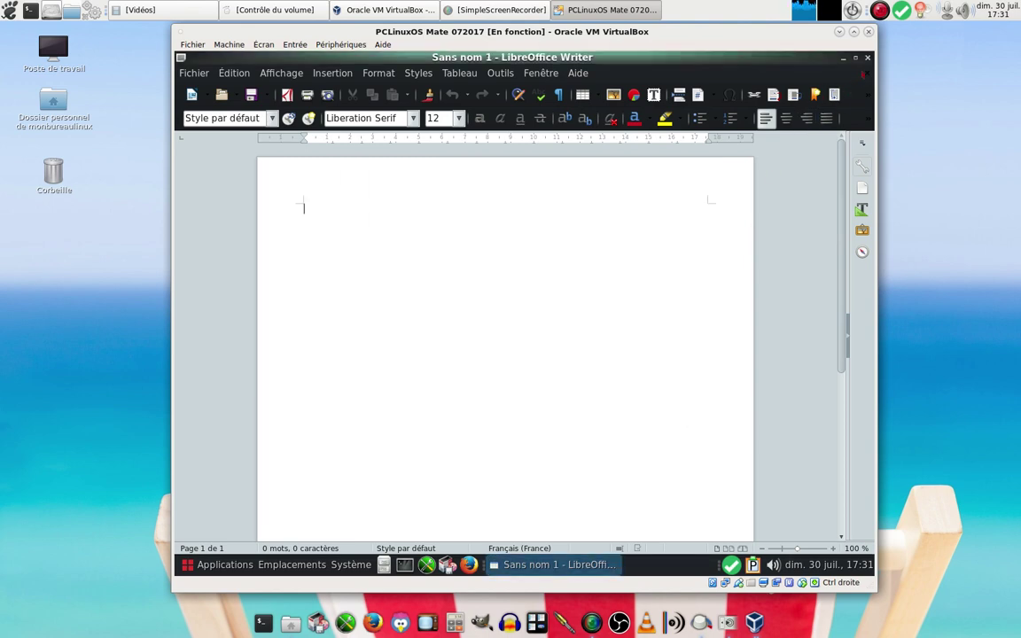
pyautogui.click(867, 56)
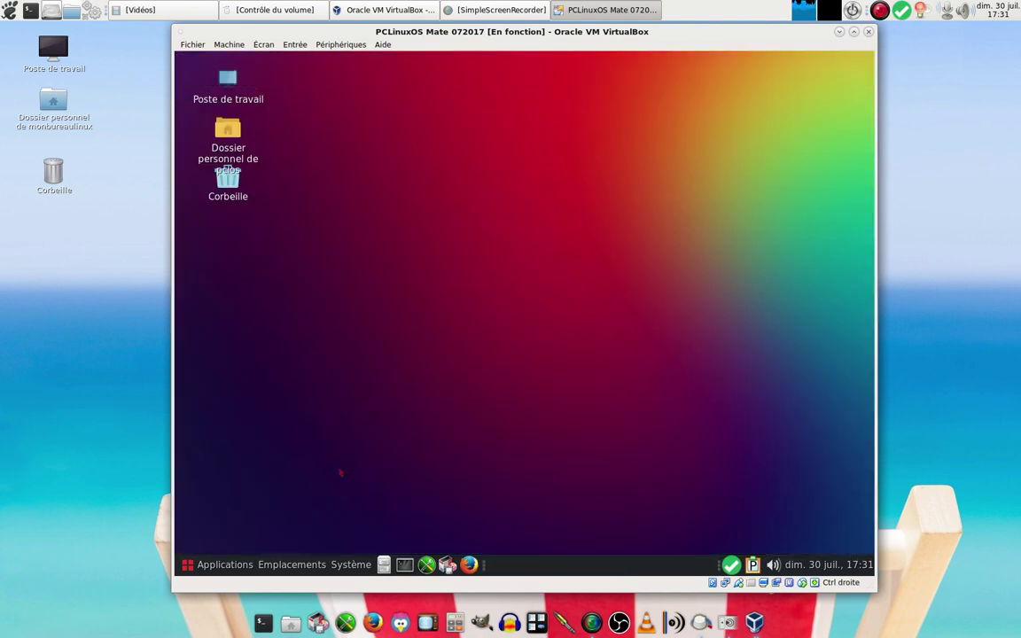
# - Launch the VLC media player, accept its privacy and network policy, view its About information and close it
pyautogui.click(215, 560)
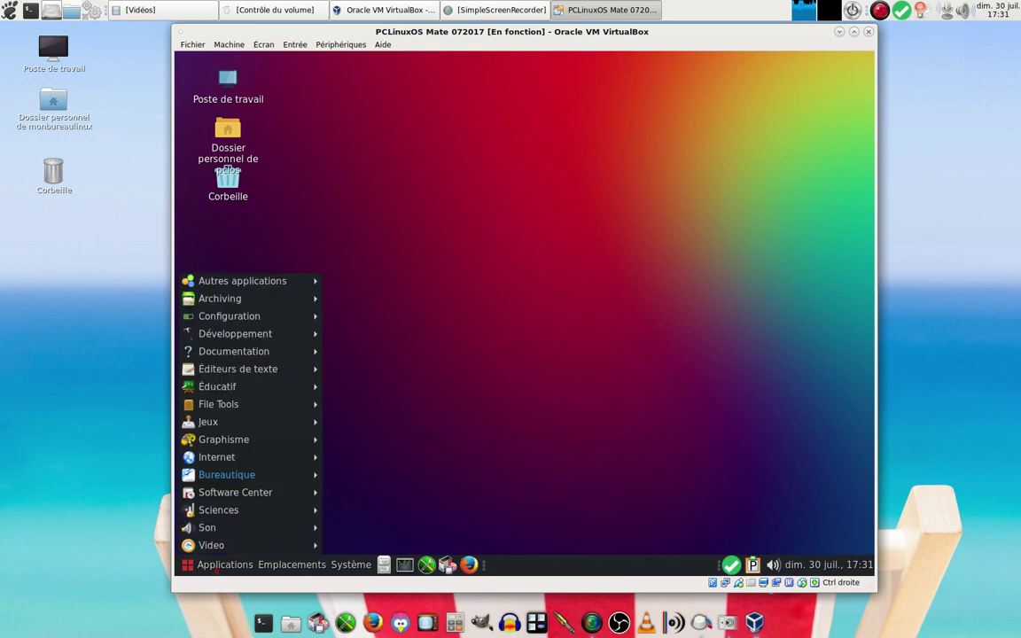
pyautogui.moveTo(228, 532)
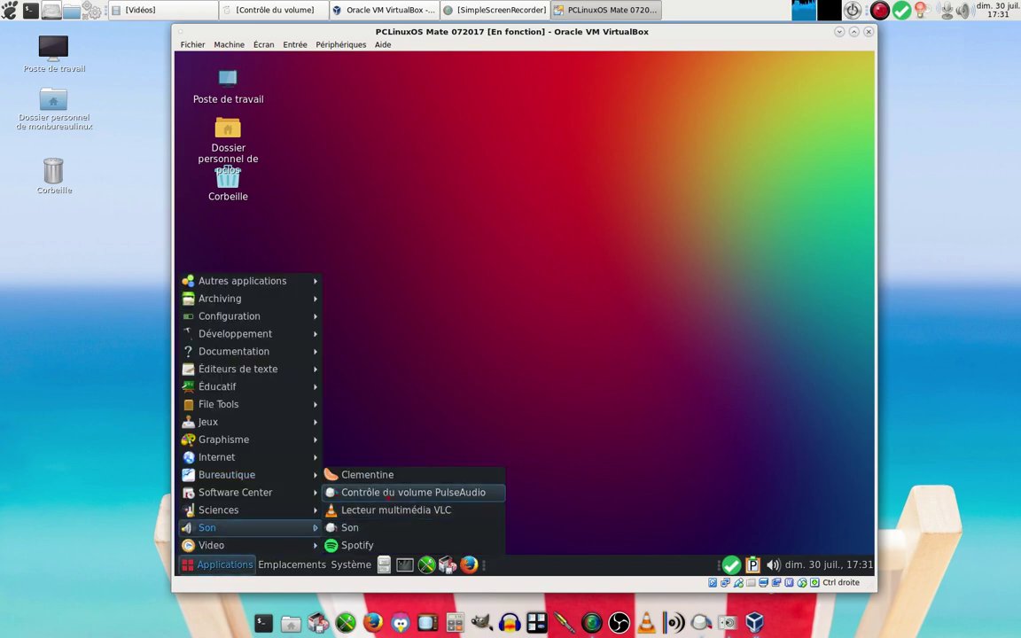
pyautogui.click(388, 512)
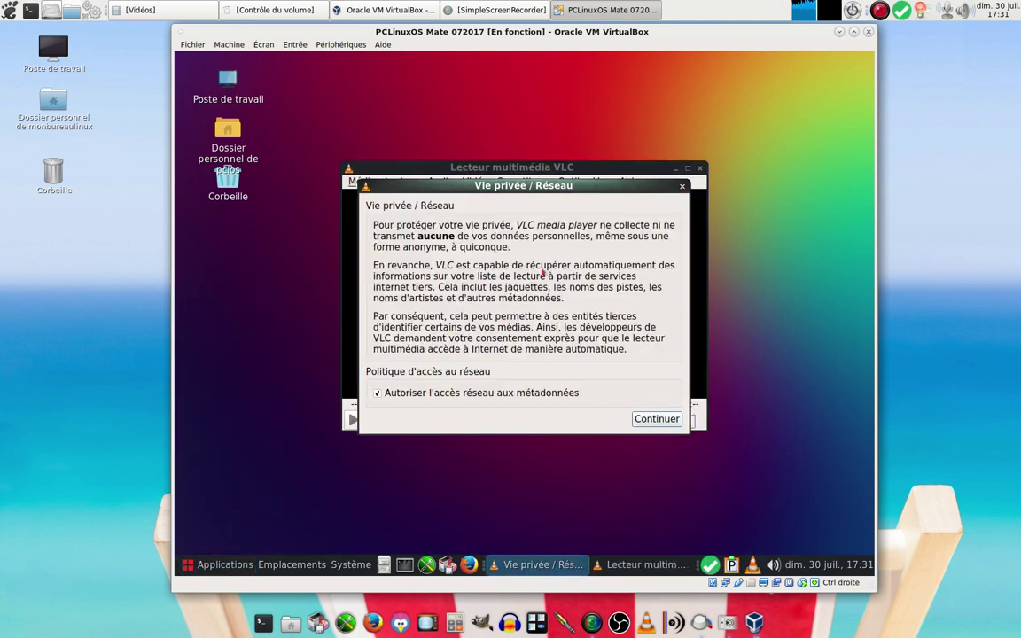
pyautogui.click(656, 419)
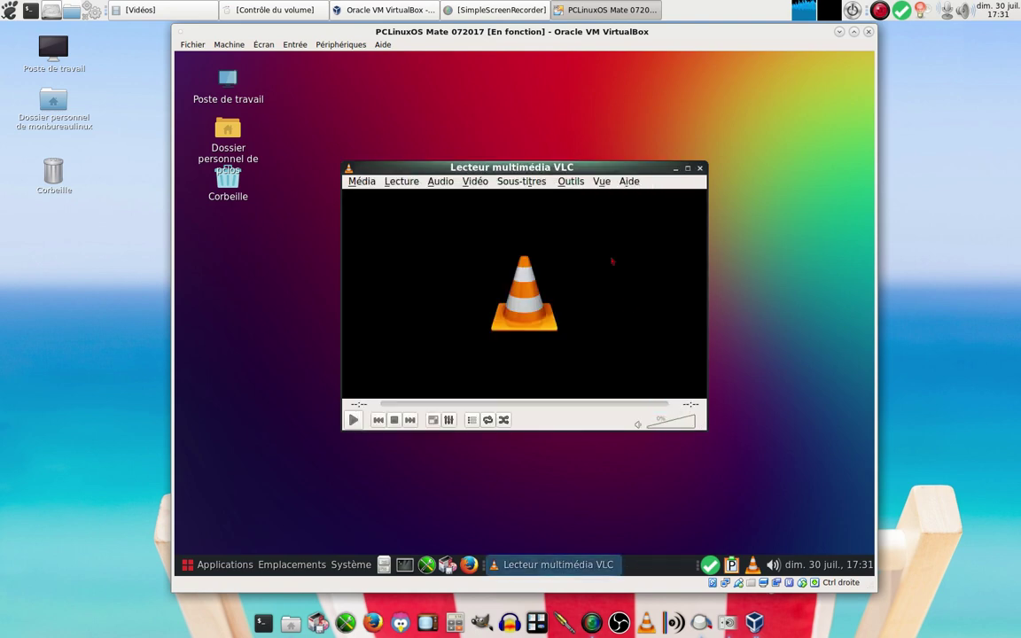
pyautogui.click(630, 182)
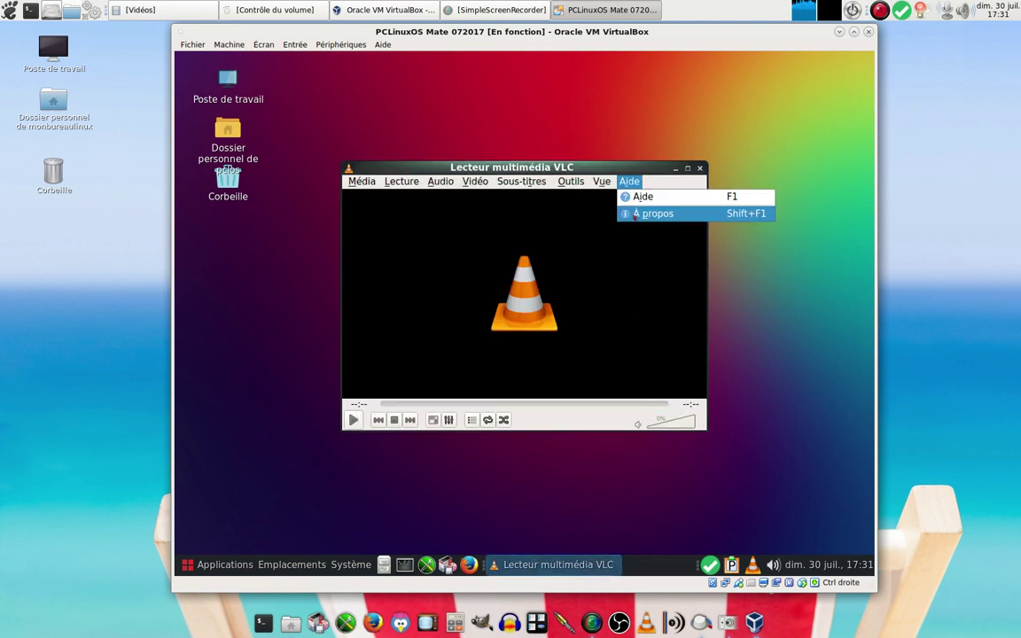
pyautogui.click(635, 214)
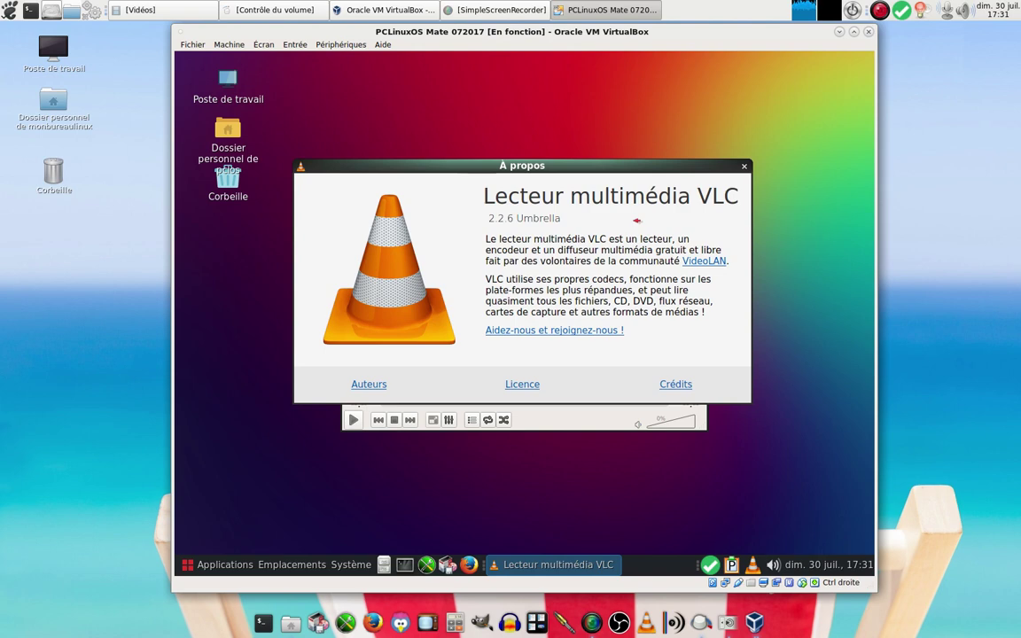
pyautogui.click(743, 165)
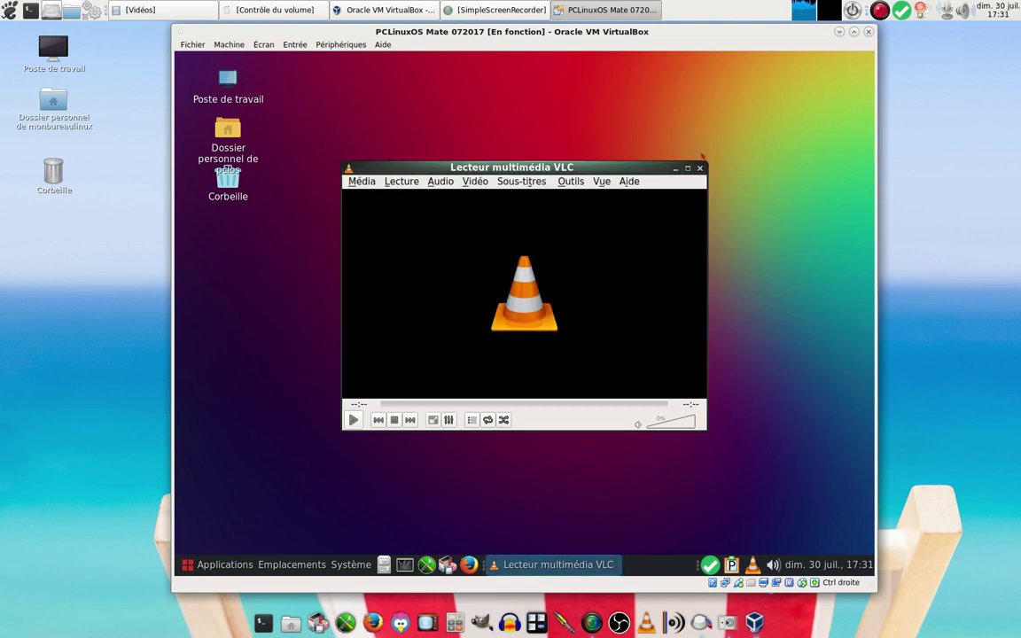
pyautogui.click(700, 169)
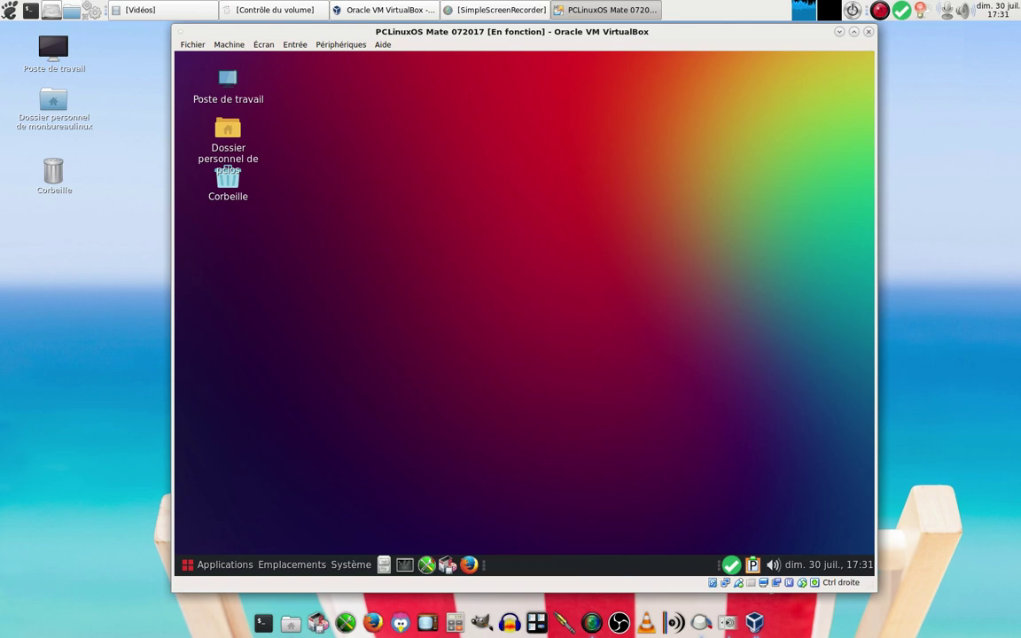
# - Open Synaptic with the root password, reload the package information and mark all available upgrades
pyautogui.click(445, 564)
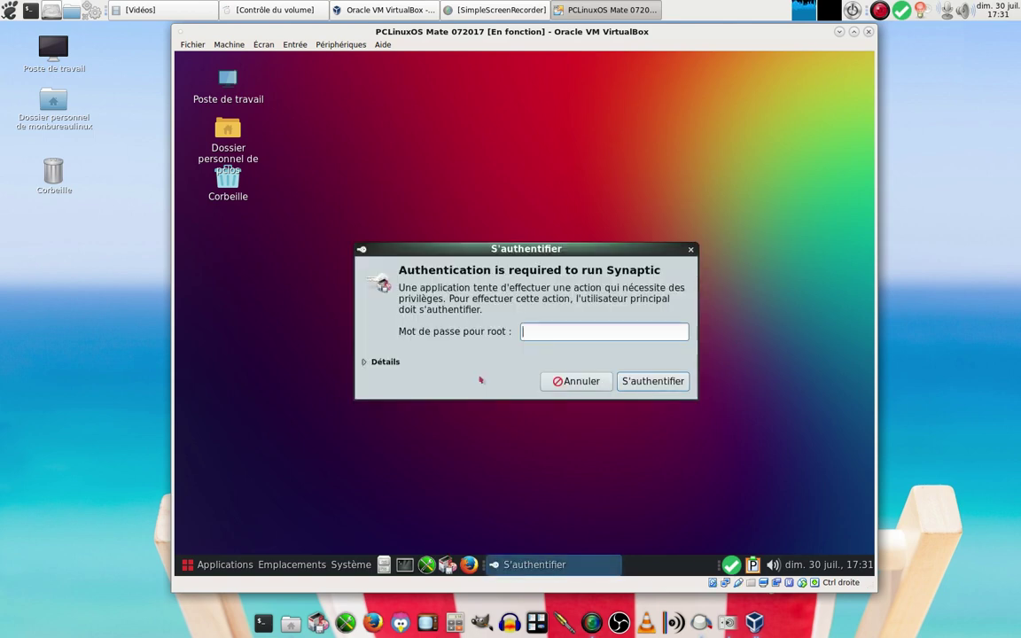
pyautogui.write('********')
pyautogui.press('Return')
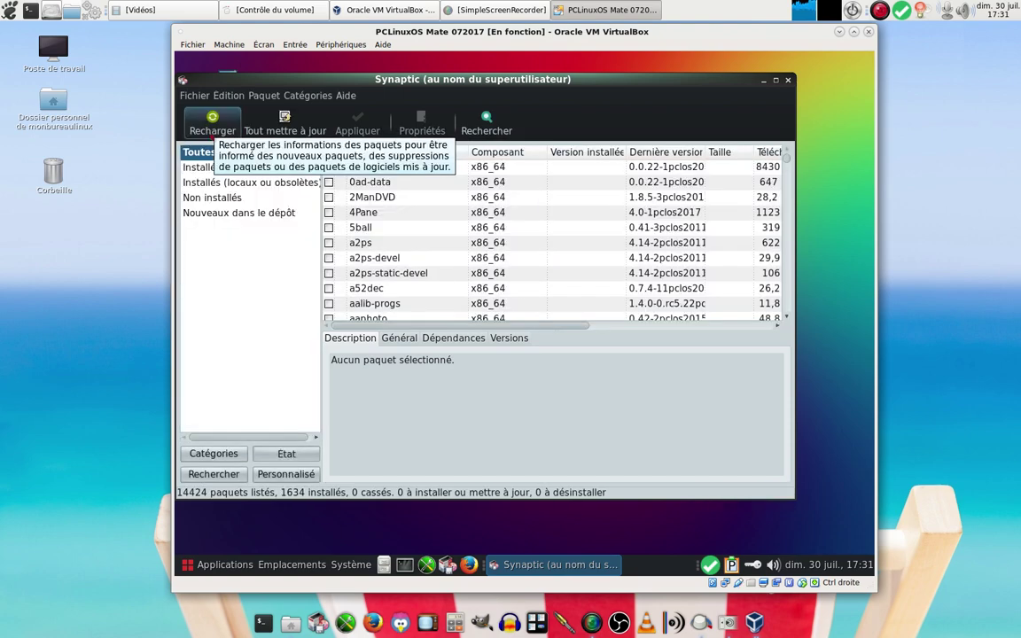
pyautogui.click(206, 131)
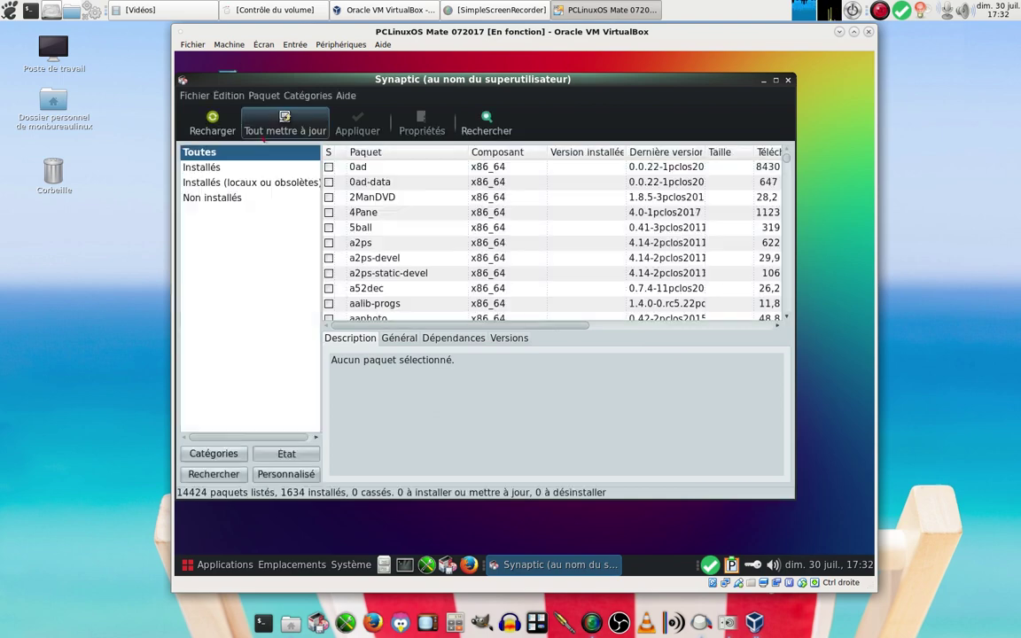
pyautogui.click(271, 130)
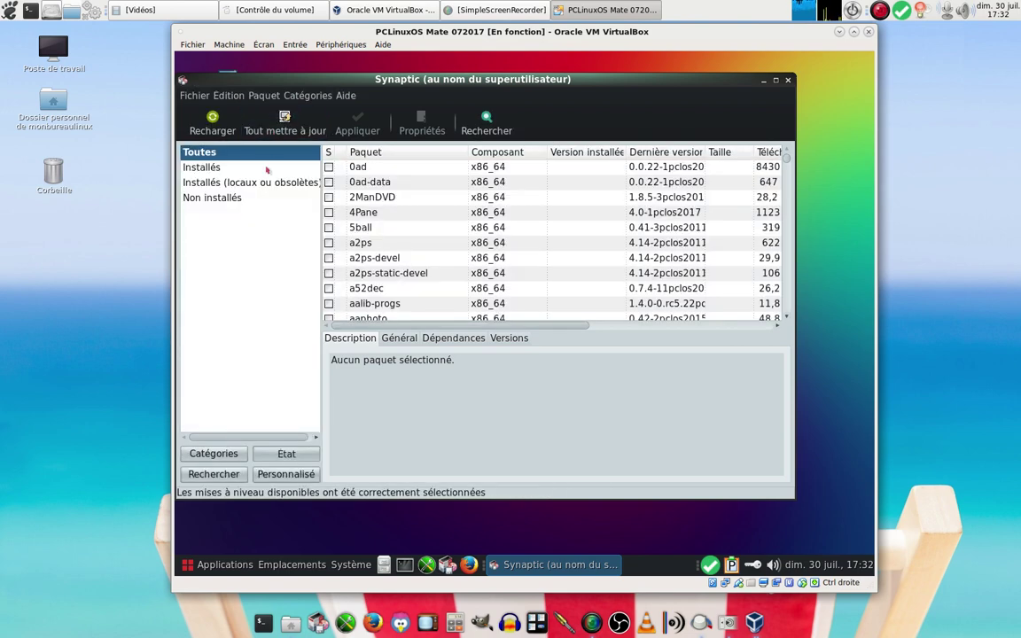
# - Browse Synaptic's repository list, try enabling the ftp.fau.de mirror and cancel the changes
pyautogui.click(263, 96)
pyautogui.moveTo(229, 98)
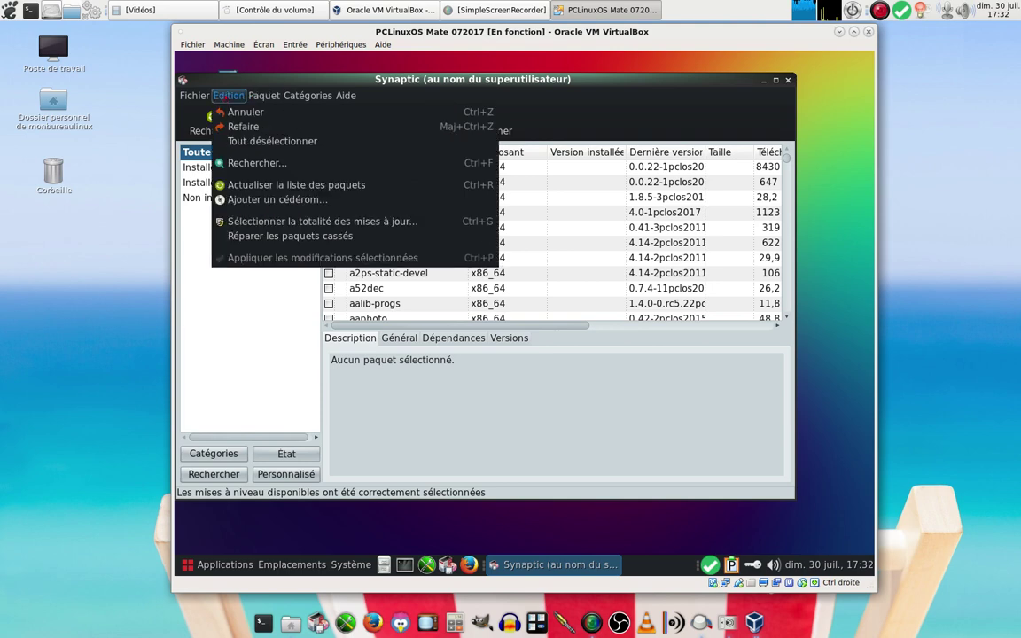
pyautogui.moveTo(308, 95)
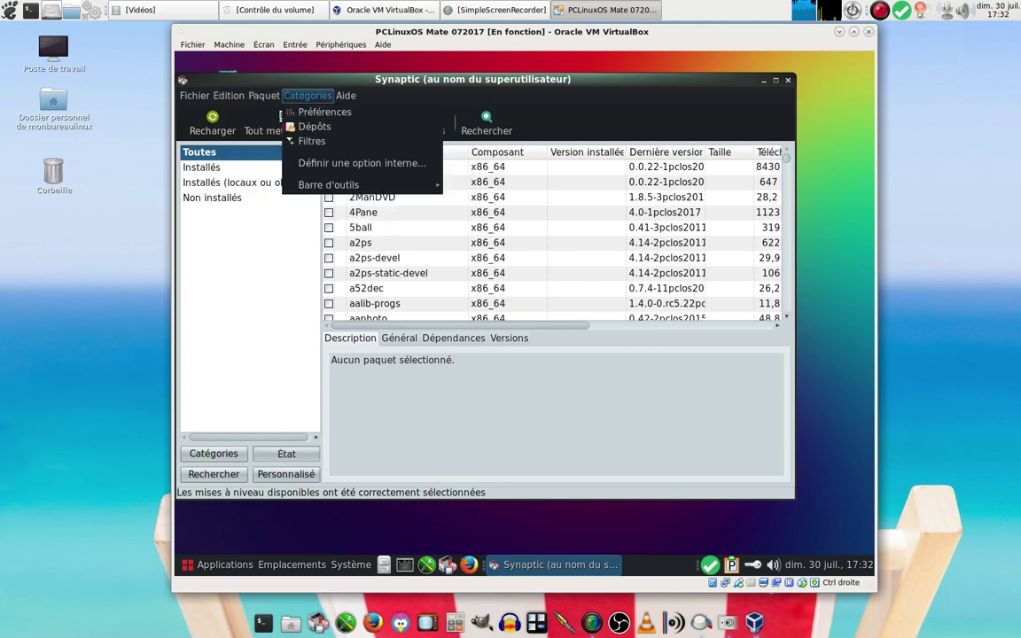
pyautogui.click(312, 128)
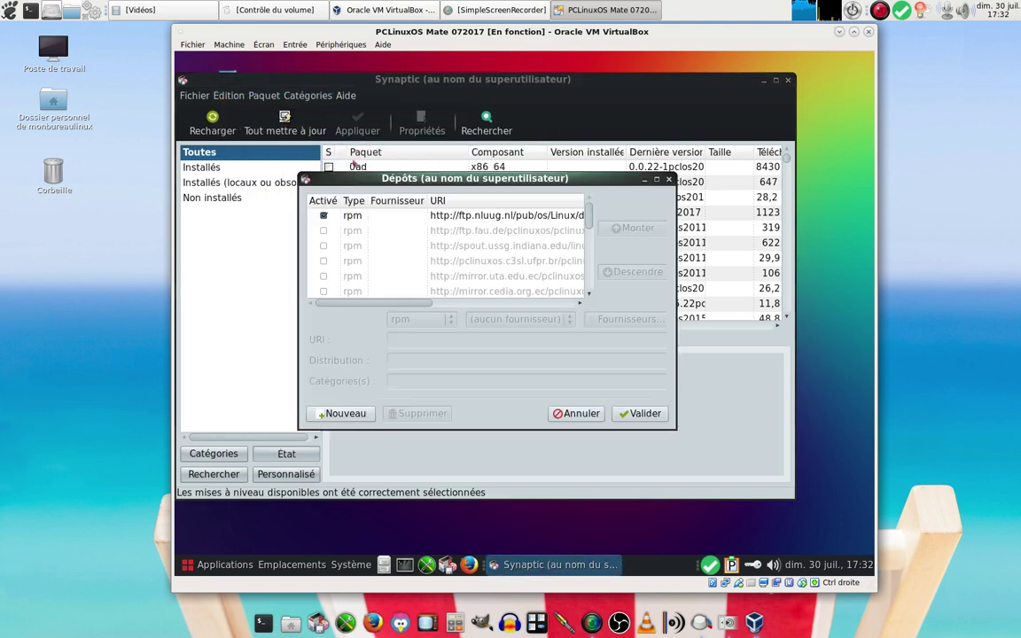
pyautogui.scroll(-10, 581, 266)
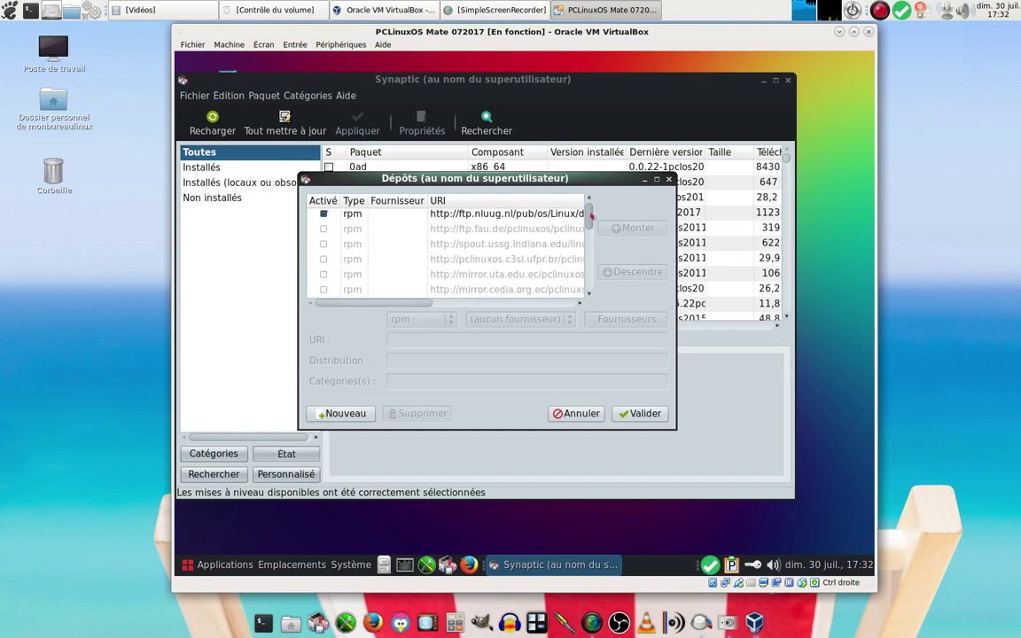
pyautogui.scroll(10, 585, 266)
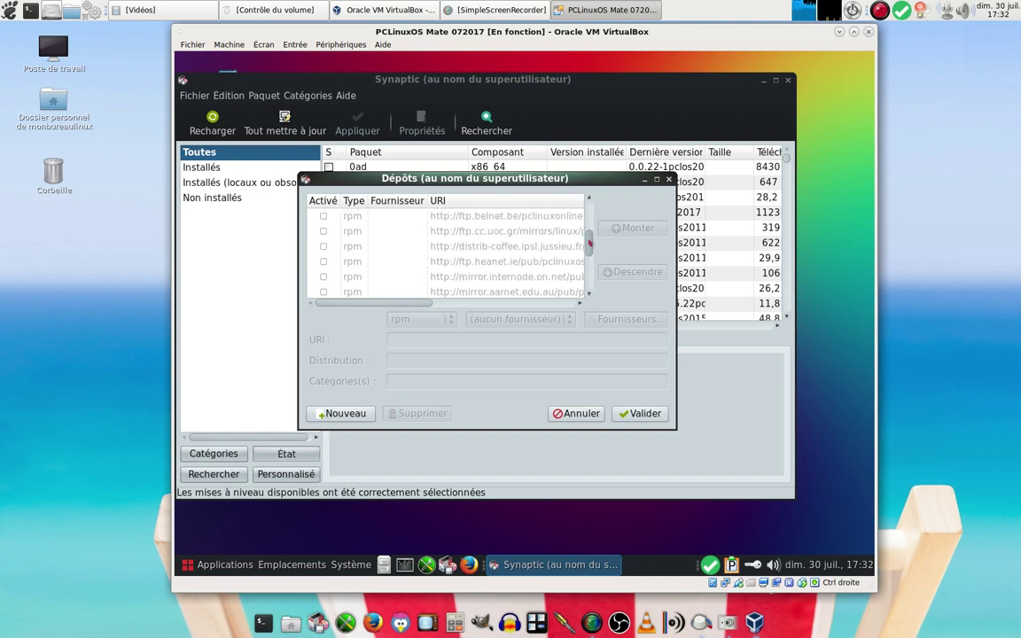
pyautogui.click(323, 231)
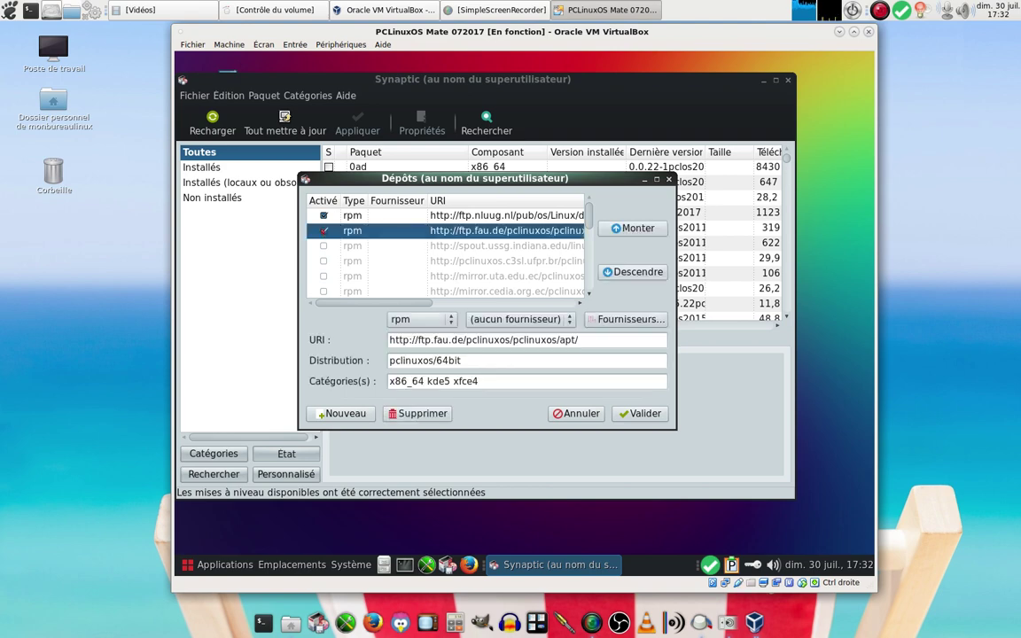
pyautogui.click(572, 416)
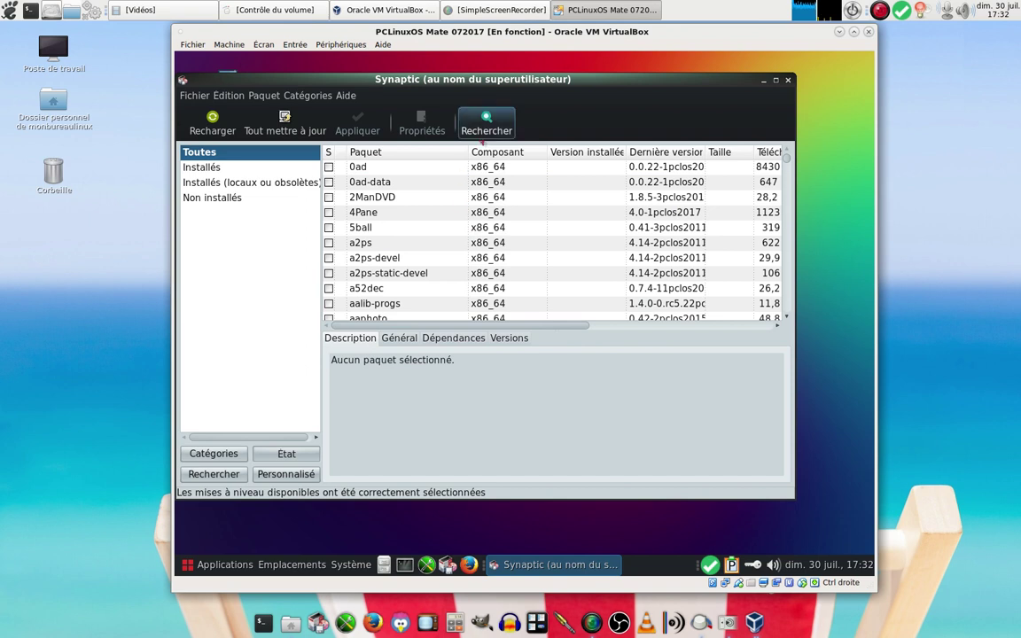
# - Search package names and descriptions for "kernel"
pyautogui.click(485, 122)
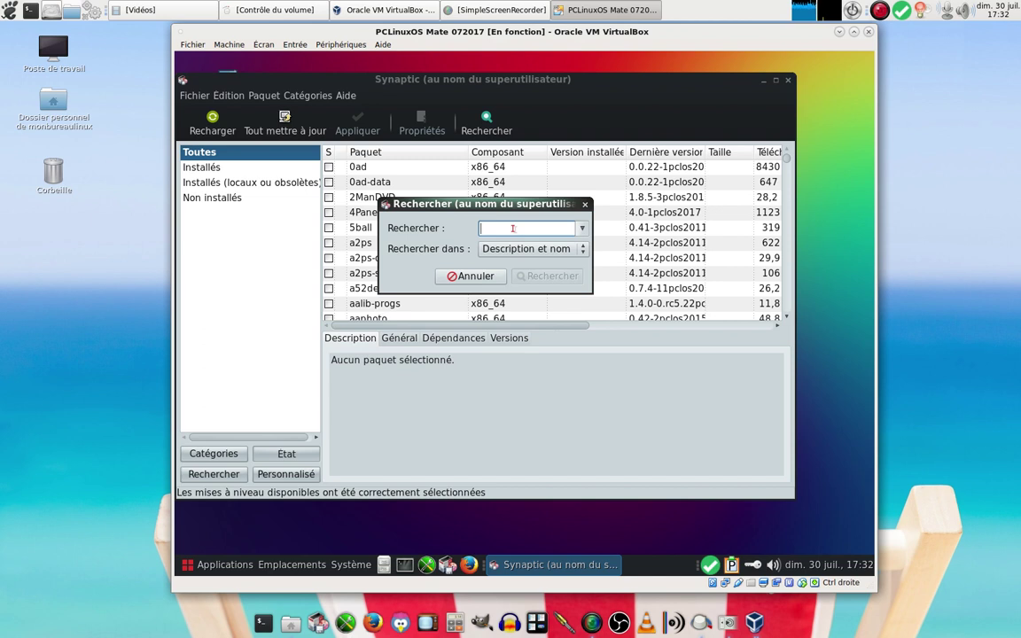
pyautogui.write('kd')
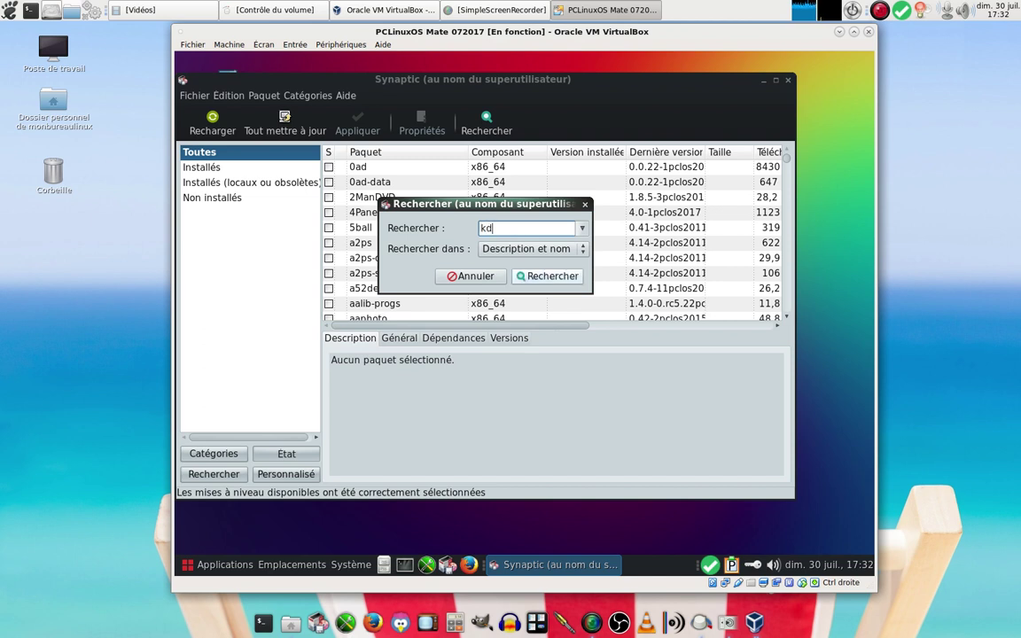
pyautogui.write('ernel')
pyautogui.press('Return')
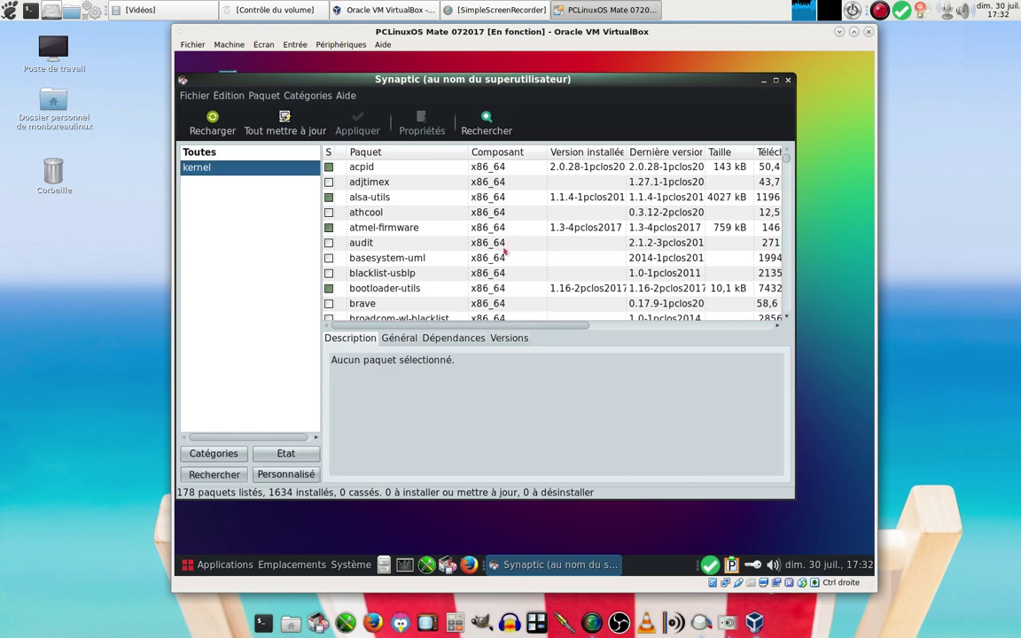
# - Examine the search results for the installed and available kernel versions and their kernel-devel packages
pyautogui.scroll(-3, 503, 253)
pyautogui.scroll(-15, 503, 253)
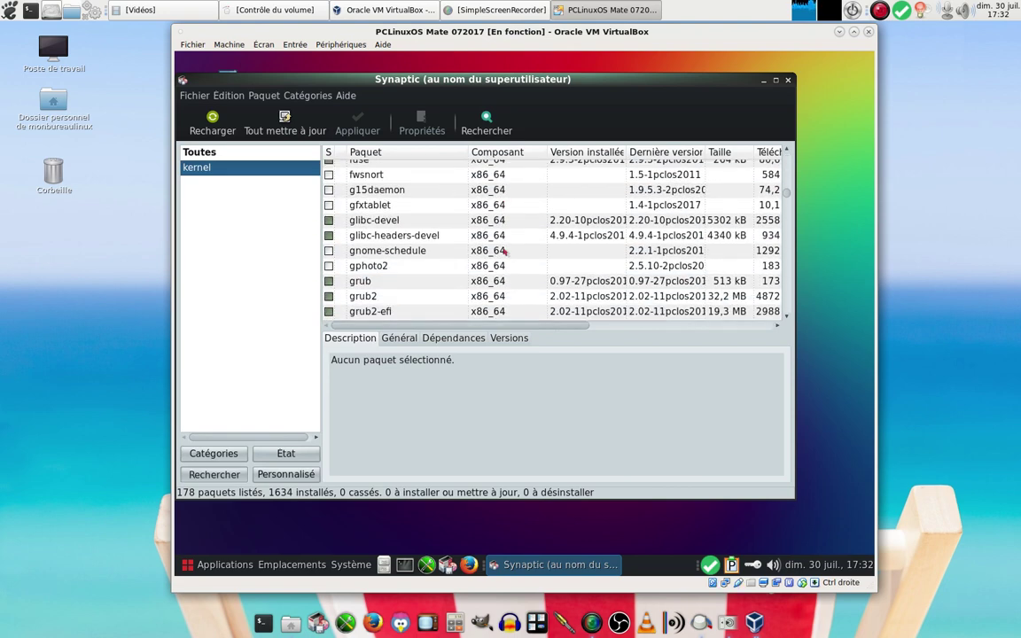
pyautogui.scroll(-4, 504, 252)
pyautogui.scroll(1, 503, 253)
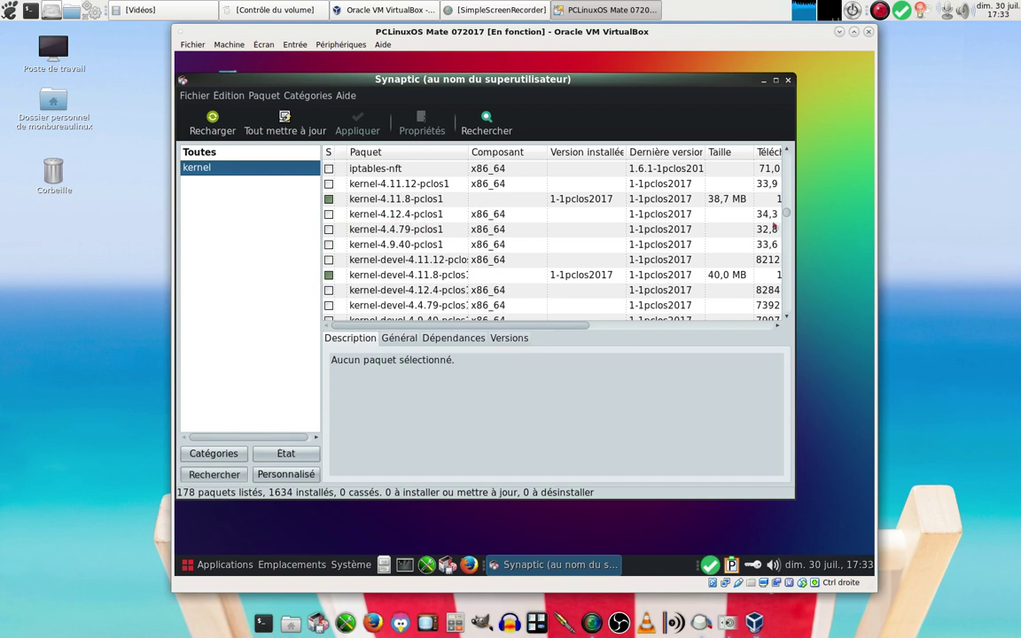
pyautogui.scroll(-2, 466, 268)
pyautogui.scroll(-1, 466, 268)
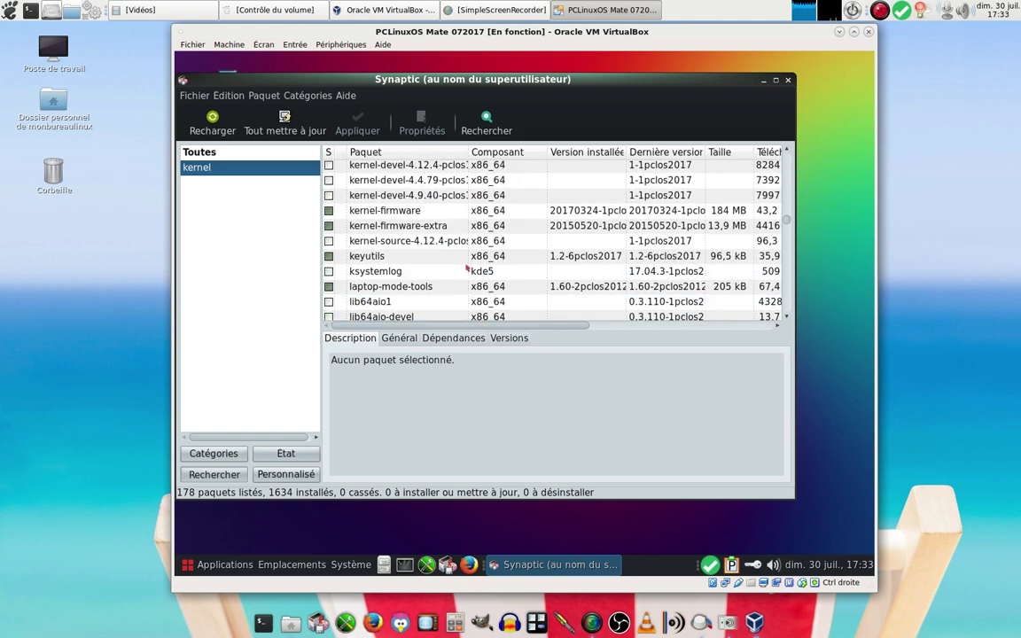
pyautogui.scroll(3, 466, 268)
pyautogui.scroll(1, 466, 269)
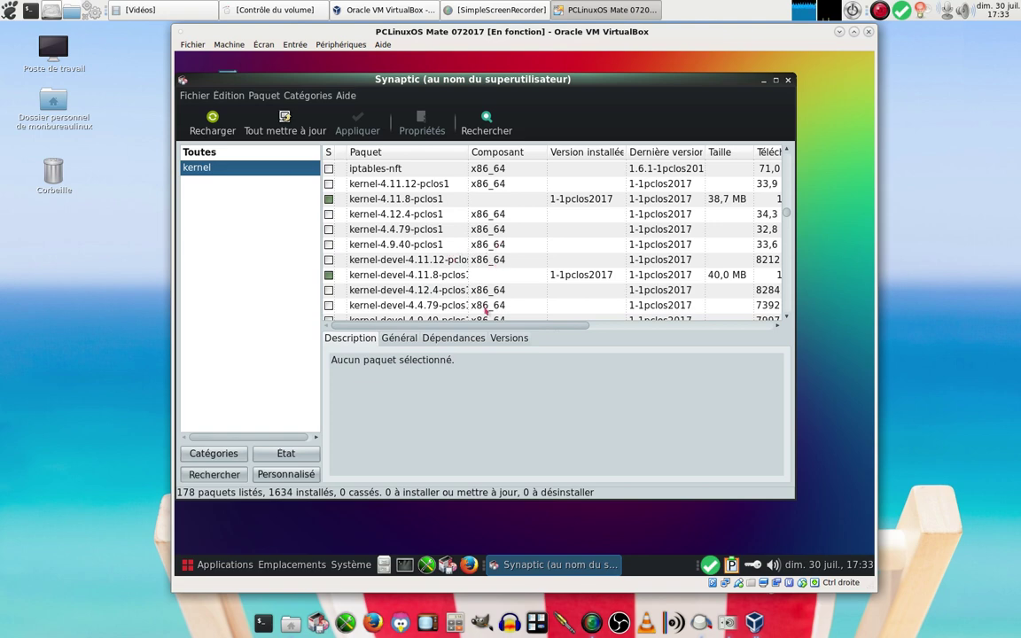
pyautogui.moveTo(497, 329); pyautogui.dragTo(280, 286)
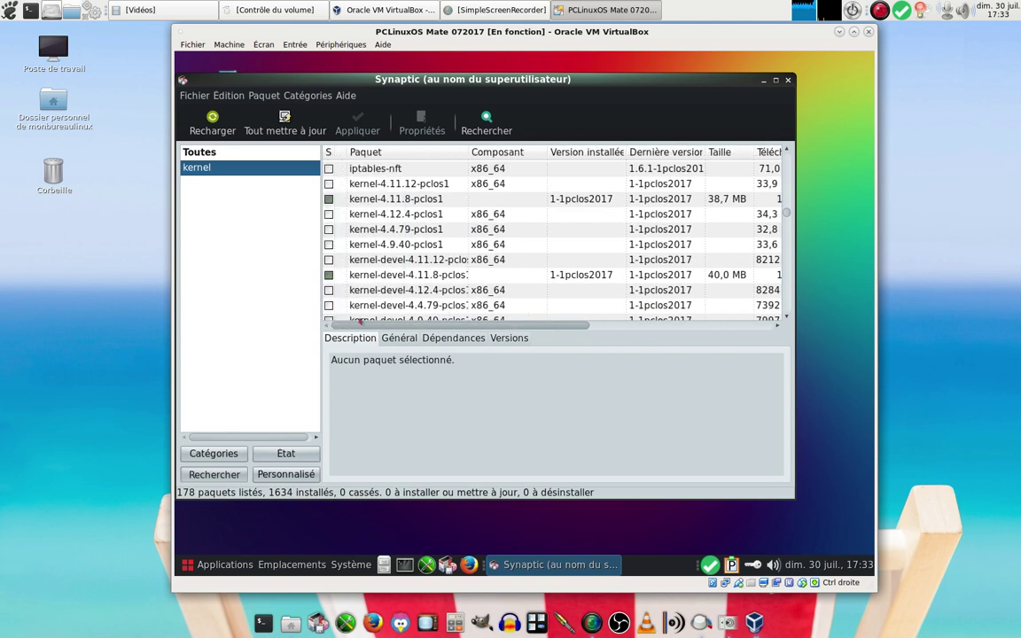
pyautogui.scroll(3, 362, 275)
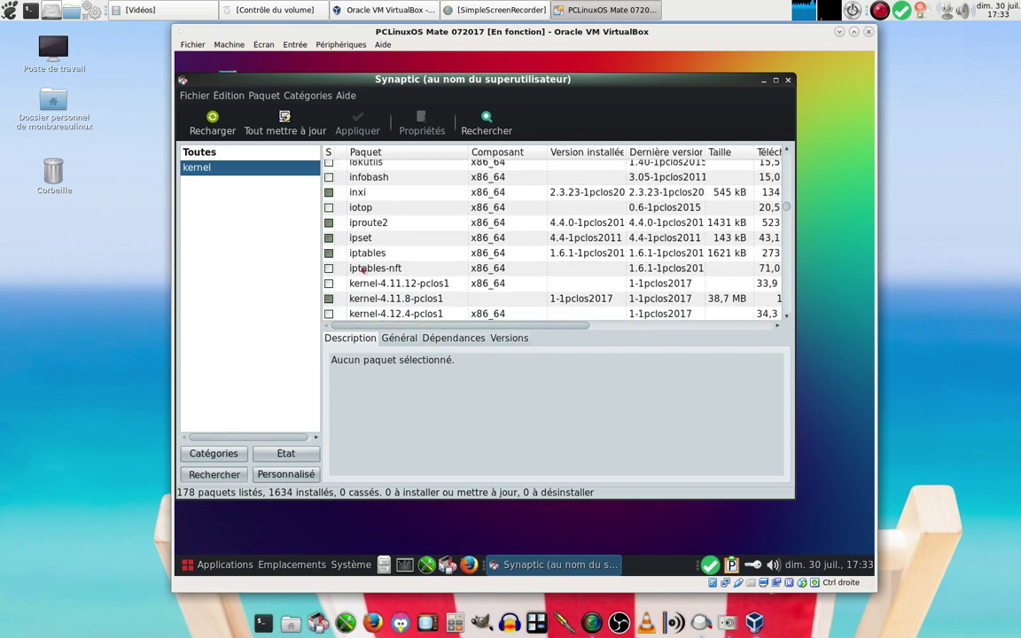
# - Mark kernel-4.12.4-pclos1 for installation together with kernel-devel-4.12.4-pclos1, and deselect both packages again
pyautogui.scroll(-2, 361, 273)
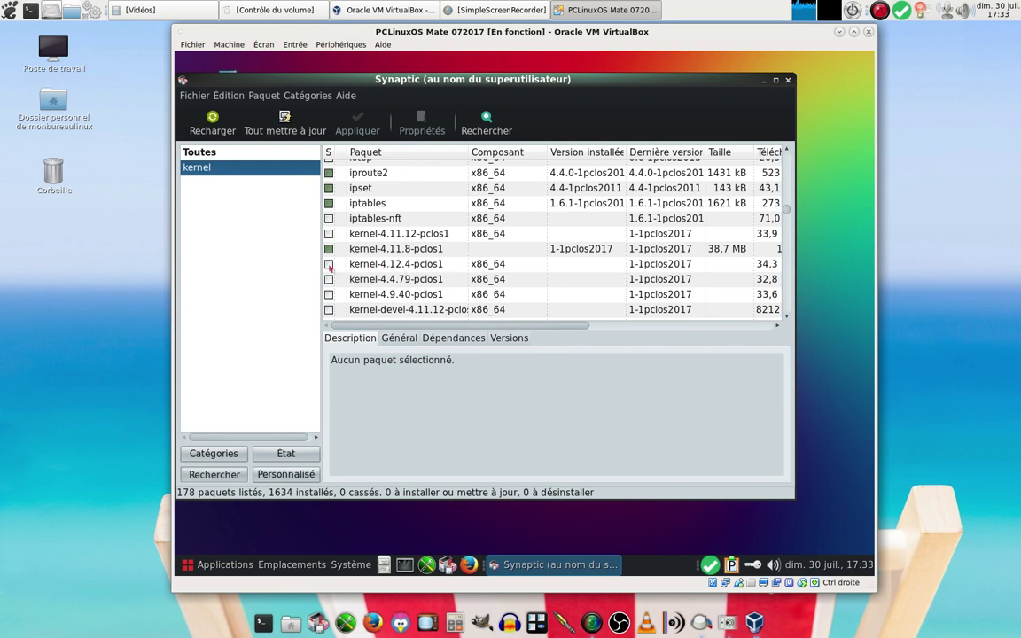
pyautogui.click(329, 266)
pyautogui.click(337, 285)
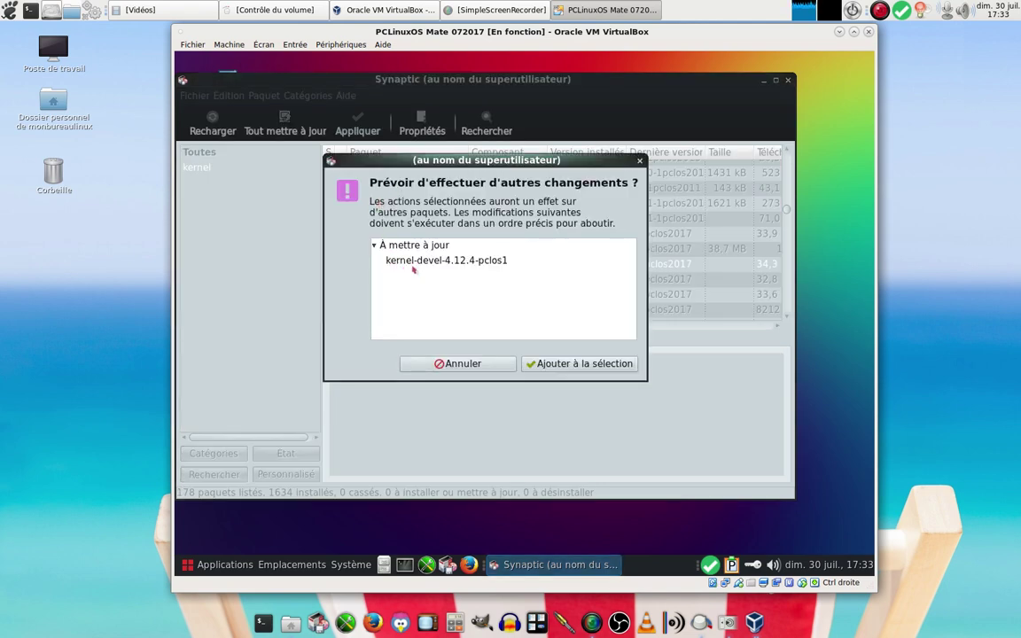
pyautogui.click(561, 363)
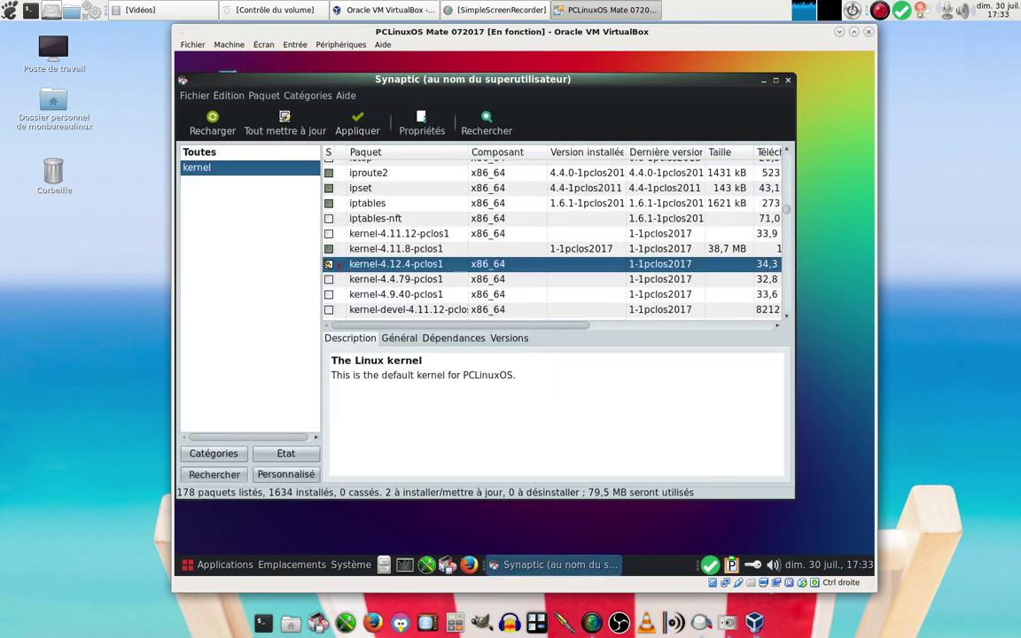
pyautogui.click(337, 264)
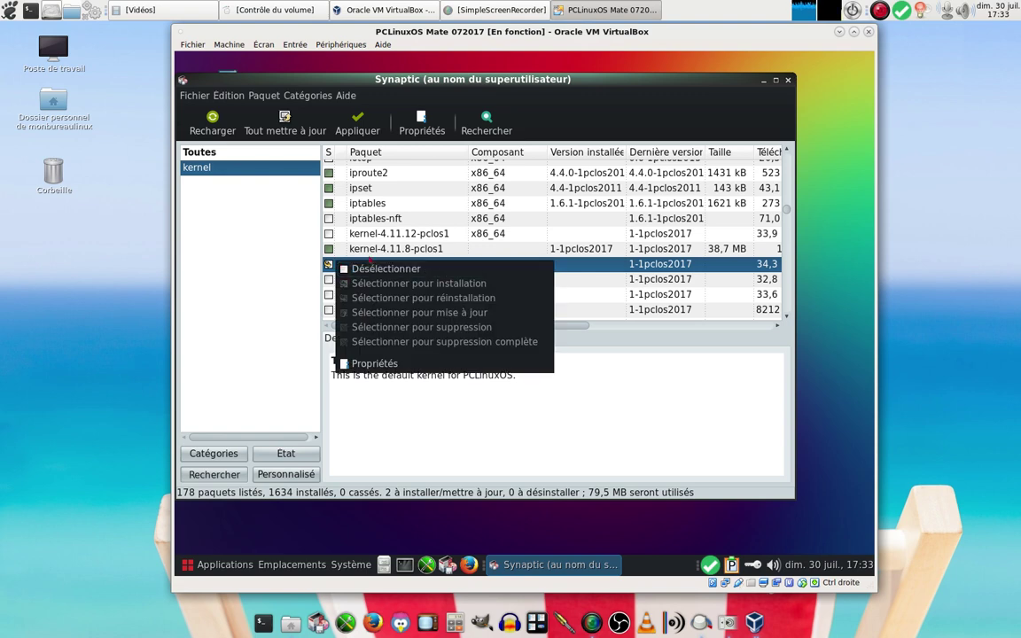
pyautogui.click(383, 269)
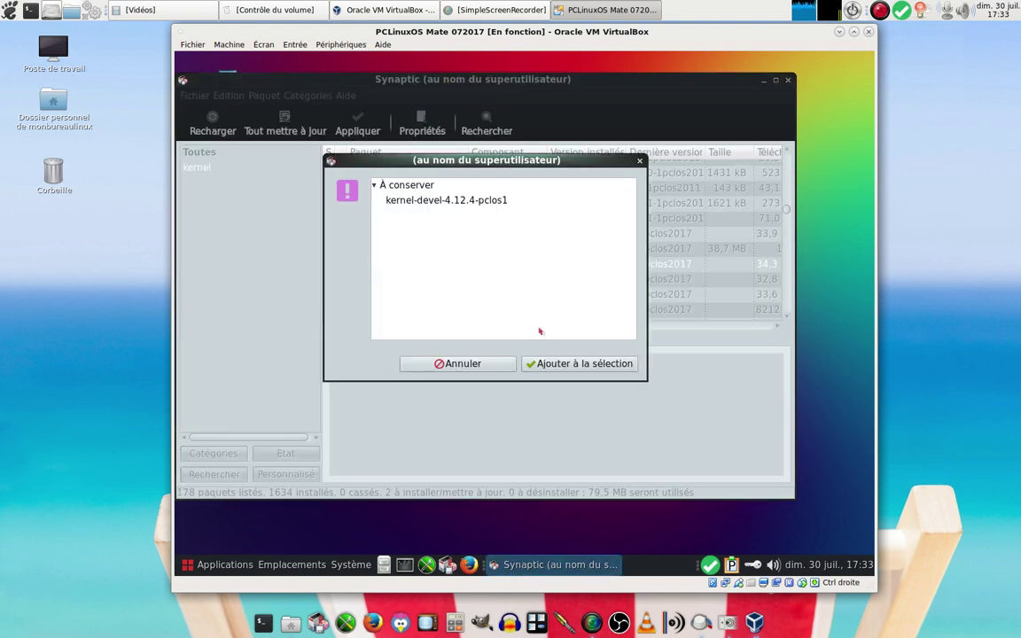
pyautogui.click(552, 365)
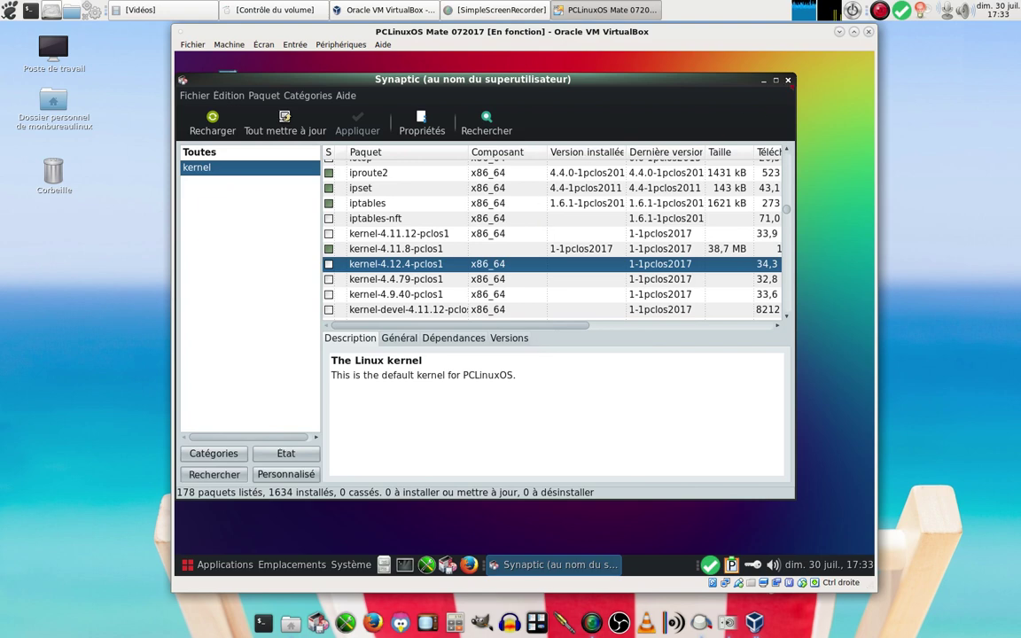
# - Close Synaptic and shut down the PCLinuxOS guest system
pyautogui.click(788, 81)
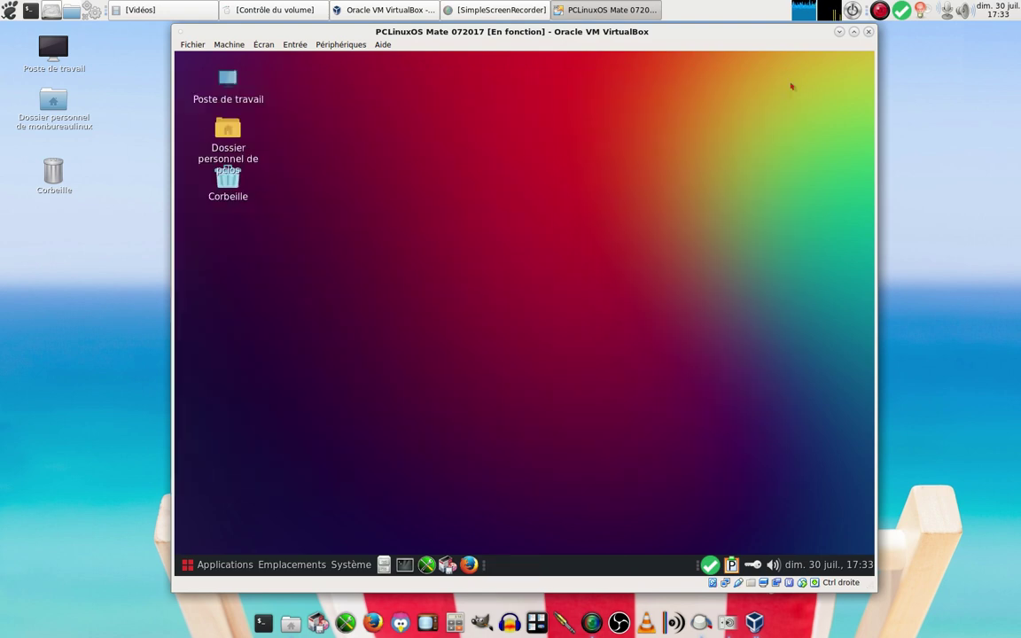
pyautogui.click(349, 566)
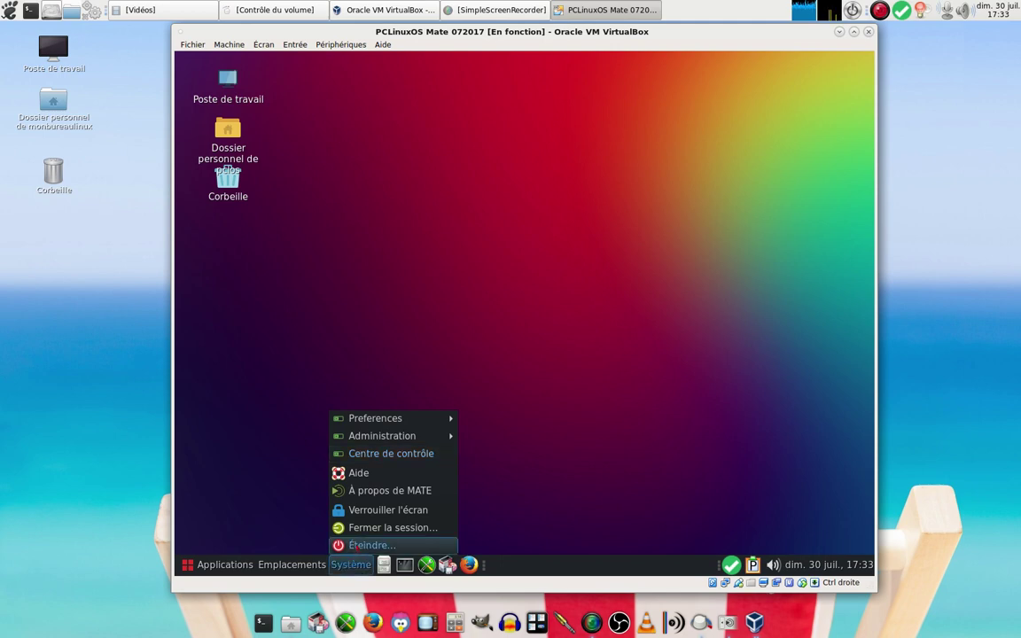
pyautogui.click(372, 545)
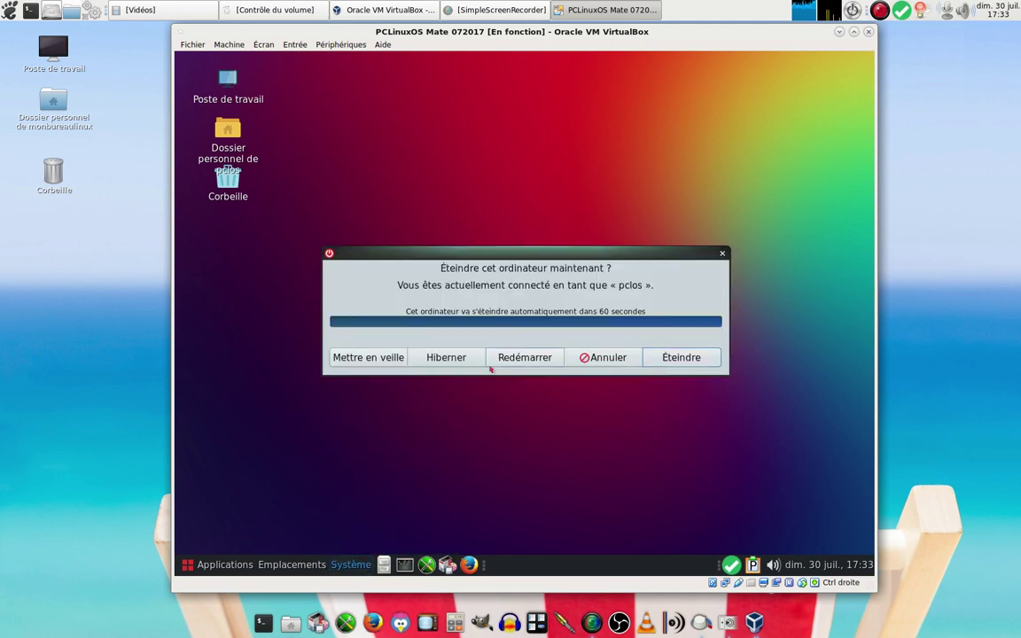
pyautogui.click(688, 360)
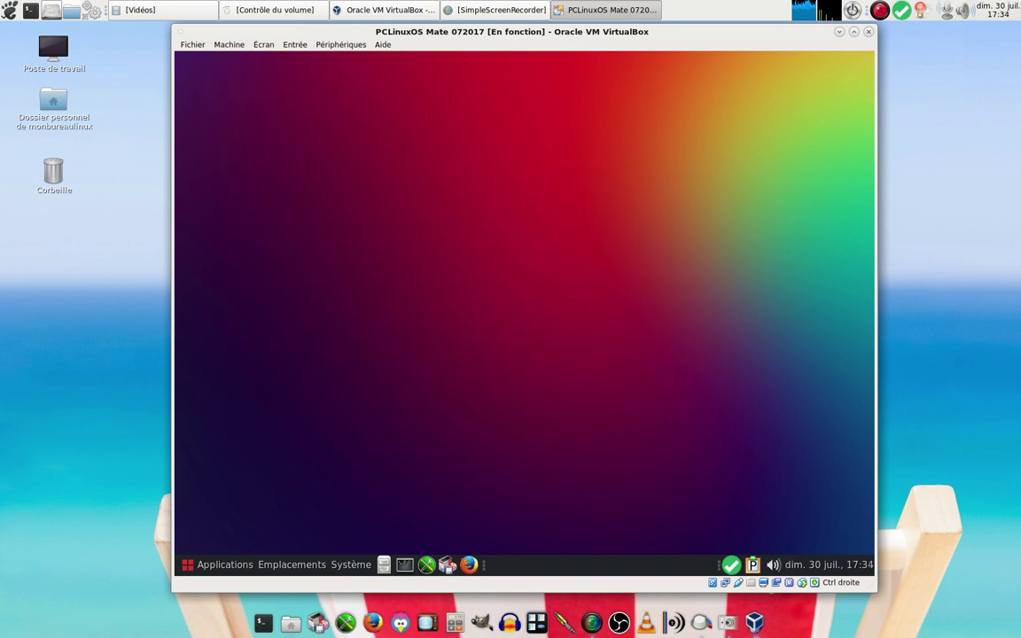
# - Minimize the virtual machine window and the VirtualBox manager to reveal the host desktop
pyautogui.click(838, 33)
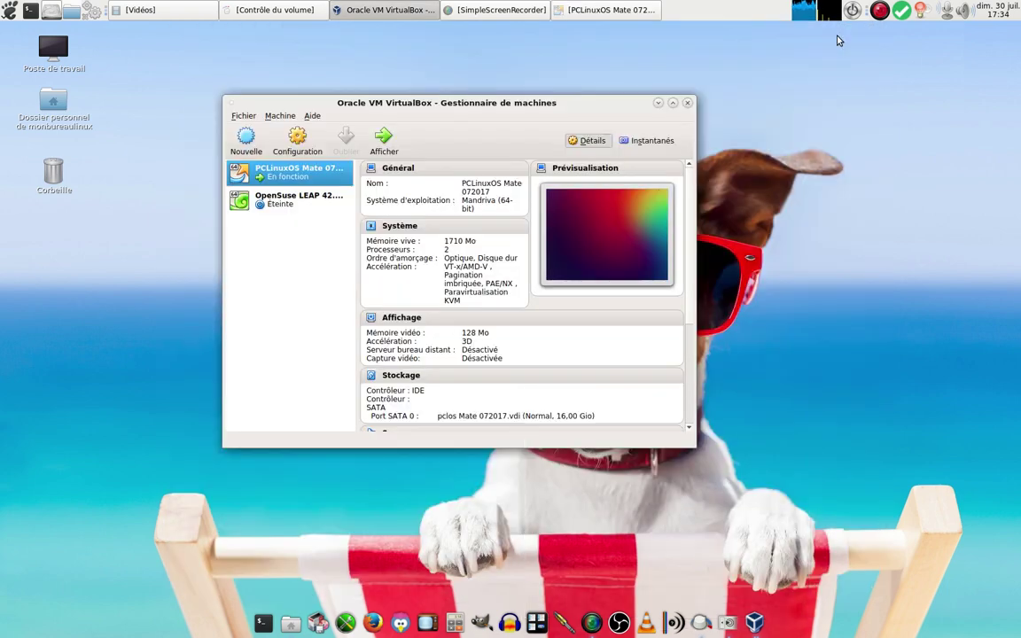
pyautogui.click(659, 104)
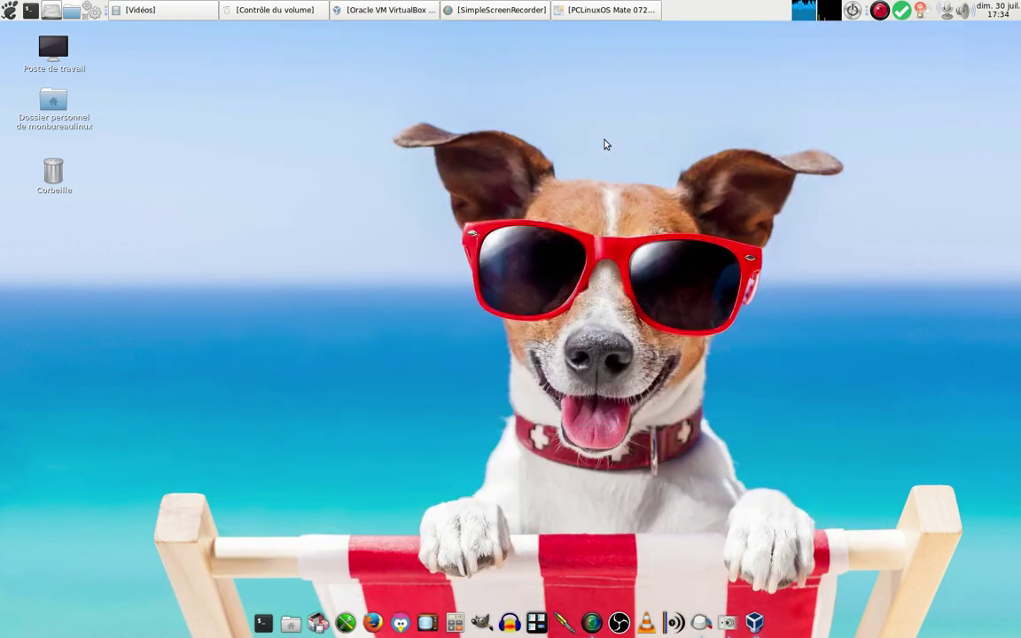